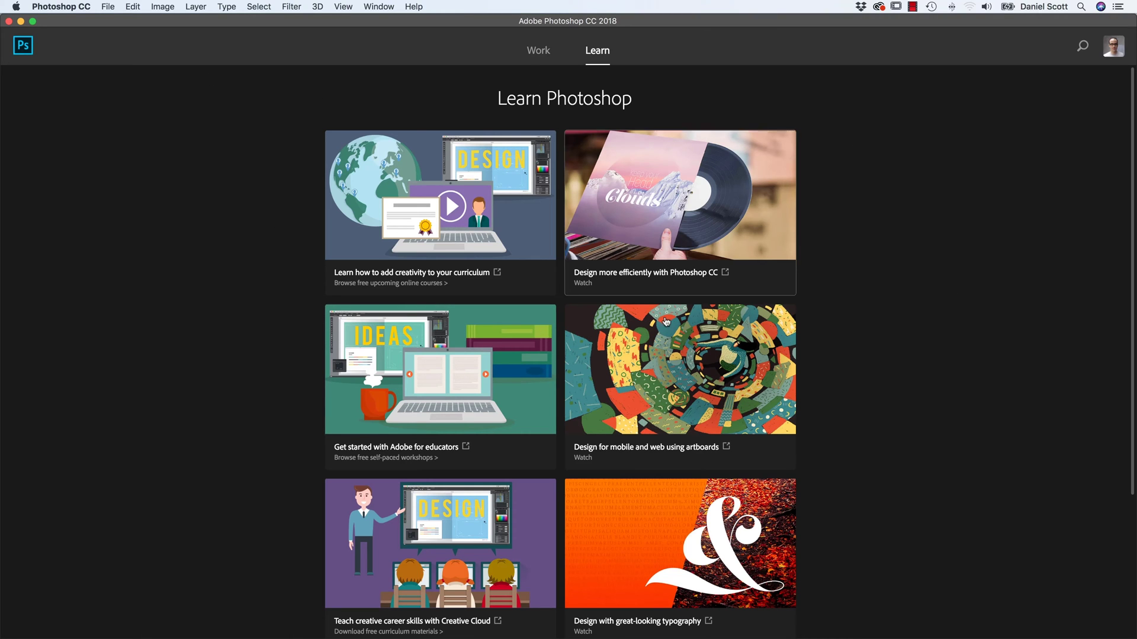
# Leave the start screen and switch Photoshop to the Essentials (Default) workspace
pyautogui.click(541, 51)
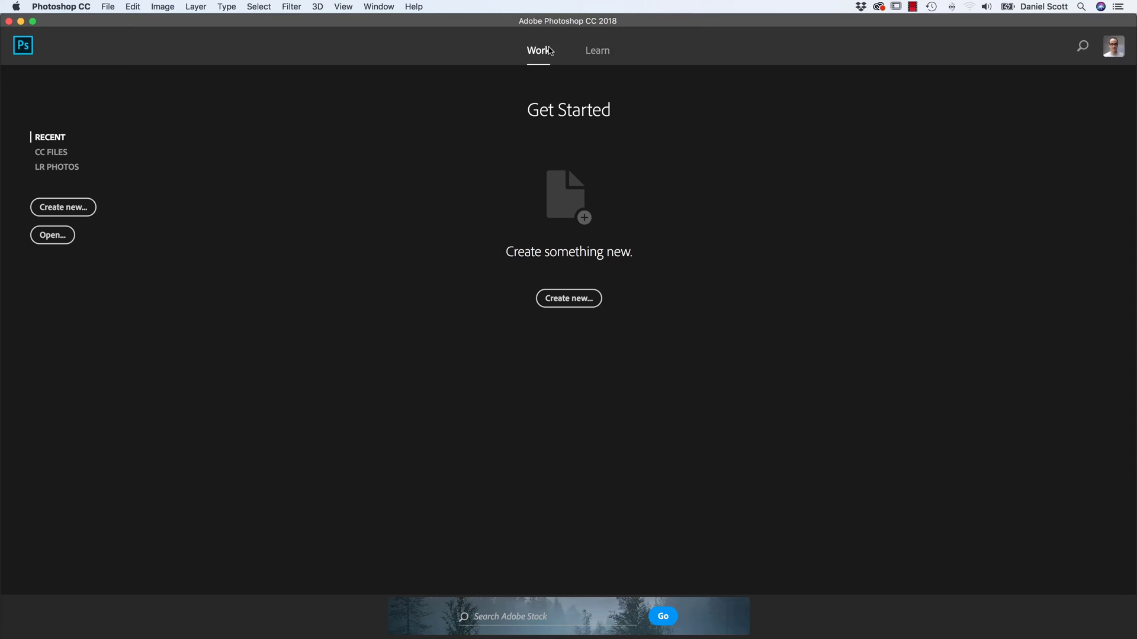
pyautogui.click(597, 52)
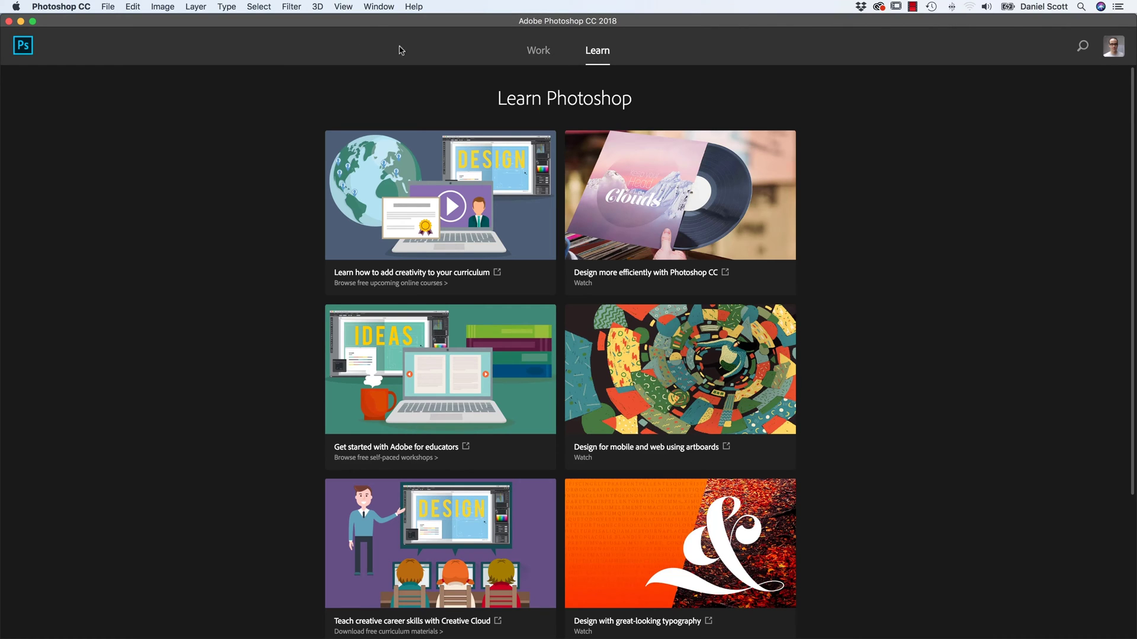
pyautogui.click(379, 8)
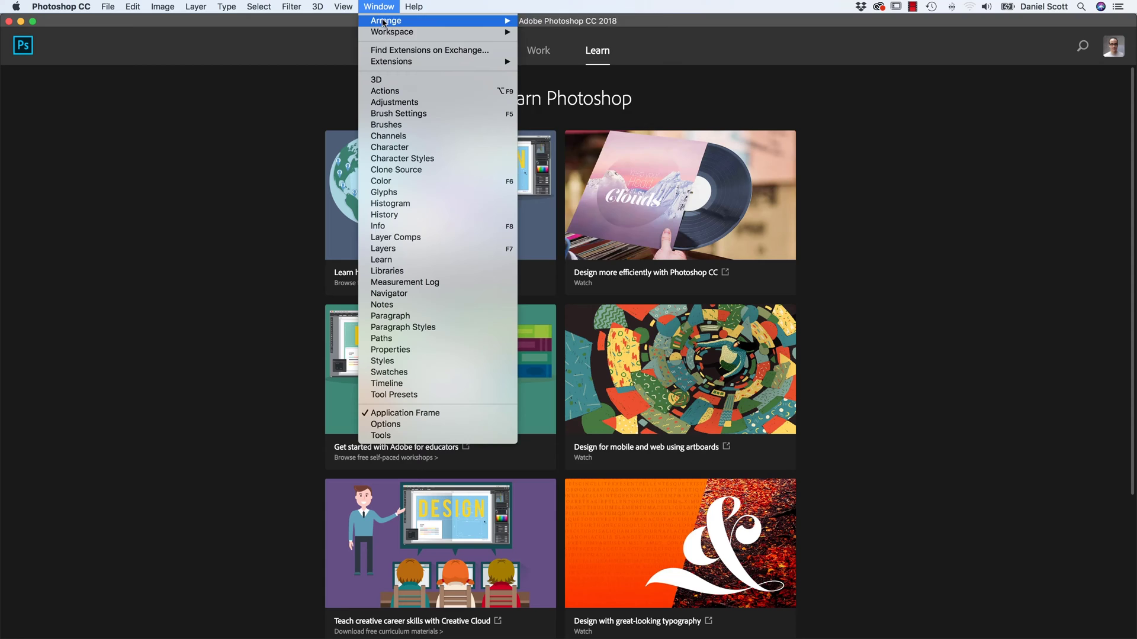
pyautogui.moveTo(386, 32)
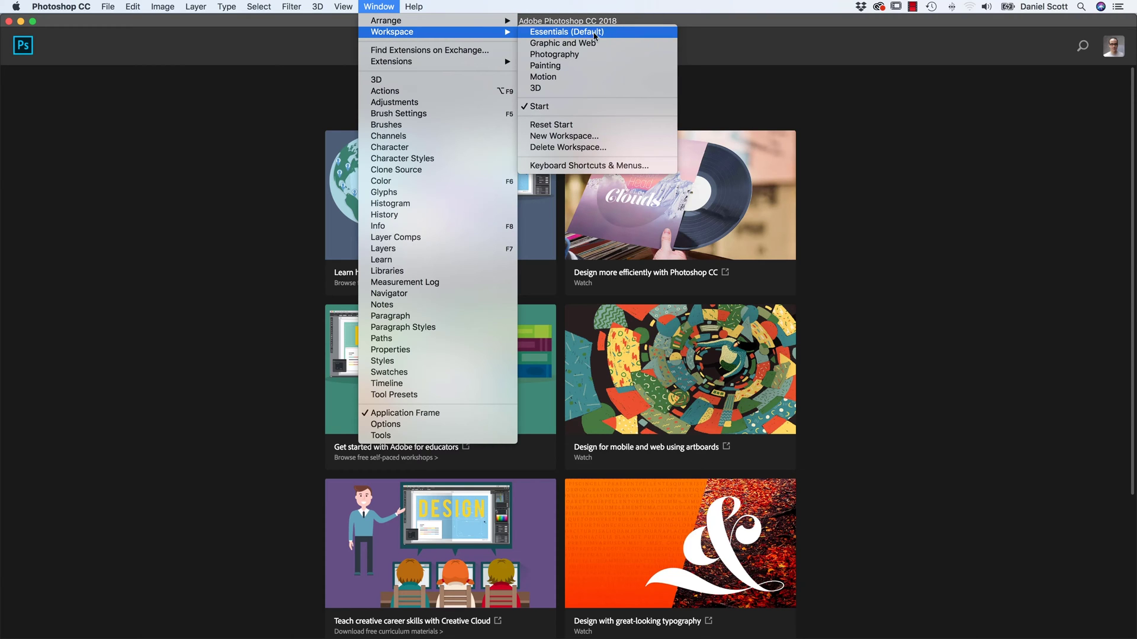
pyautogui.click(569, 34)
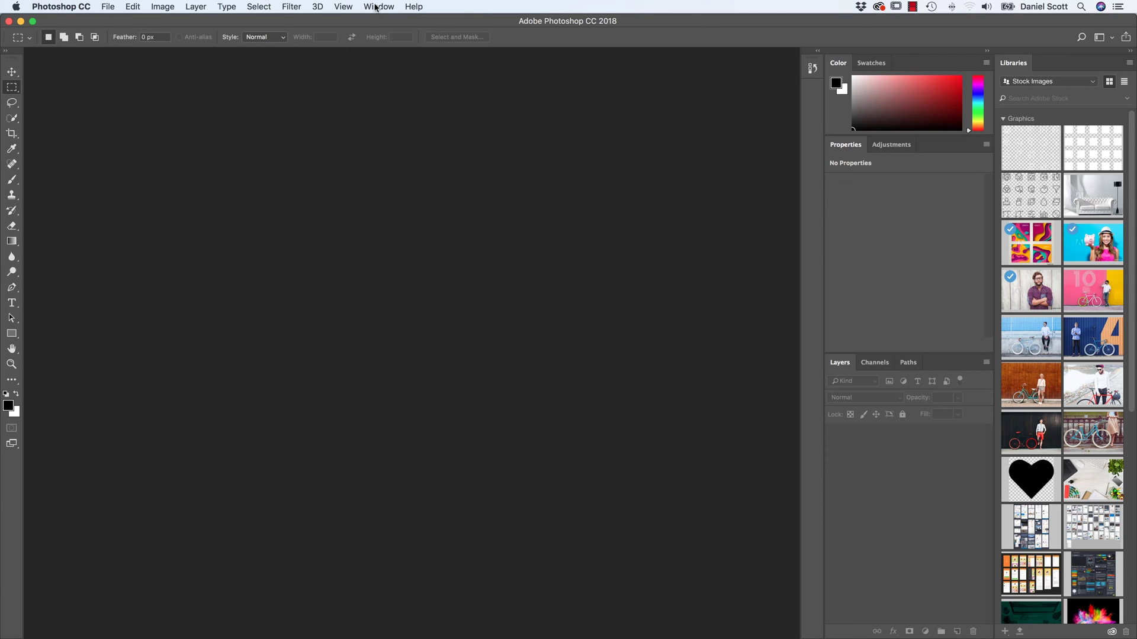
pyautogui.click(377, 7)
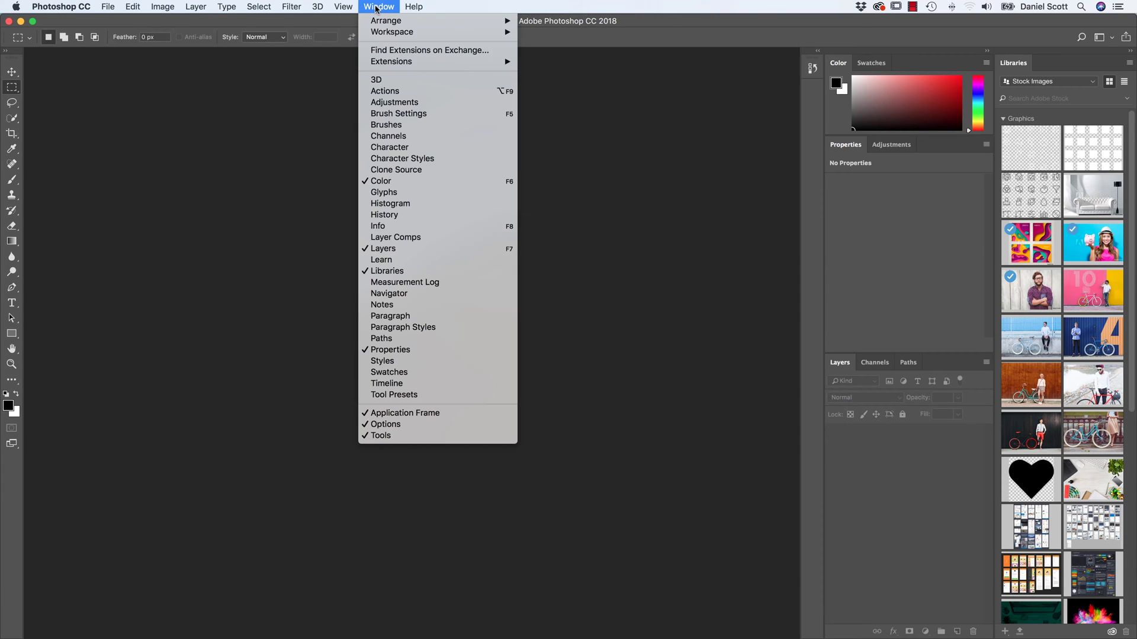
pyautogui.moveTo(381, 33)
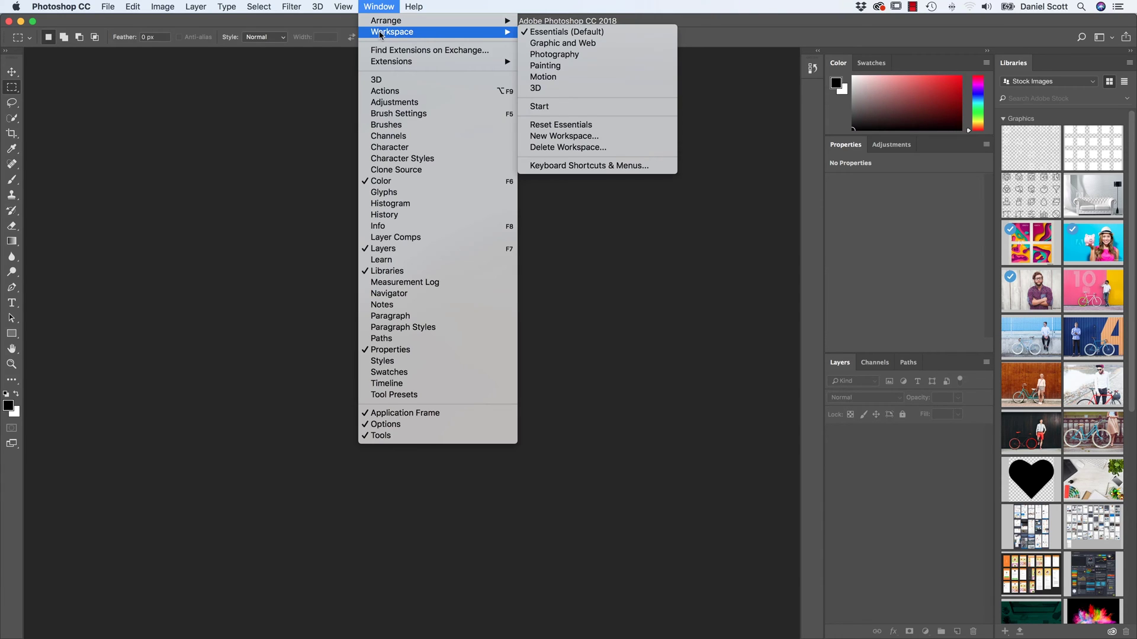
pyautogui.click(570, 129)
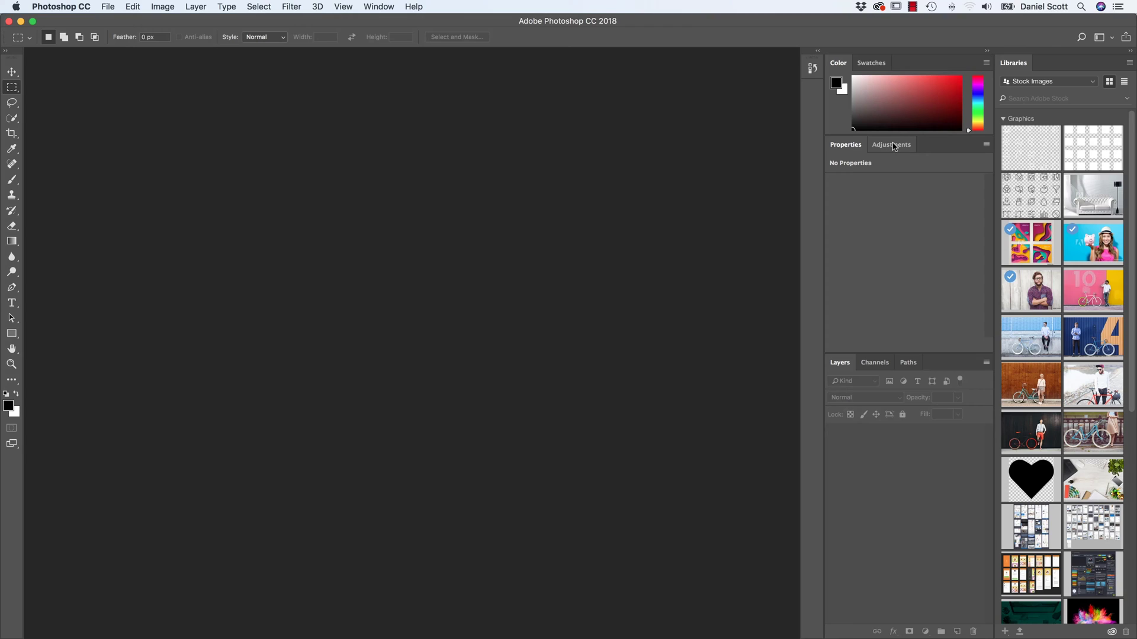
pyautogui.moveTo(855, 148); pyautogui.dragTo(11, 190)
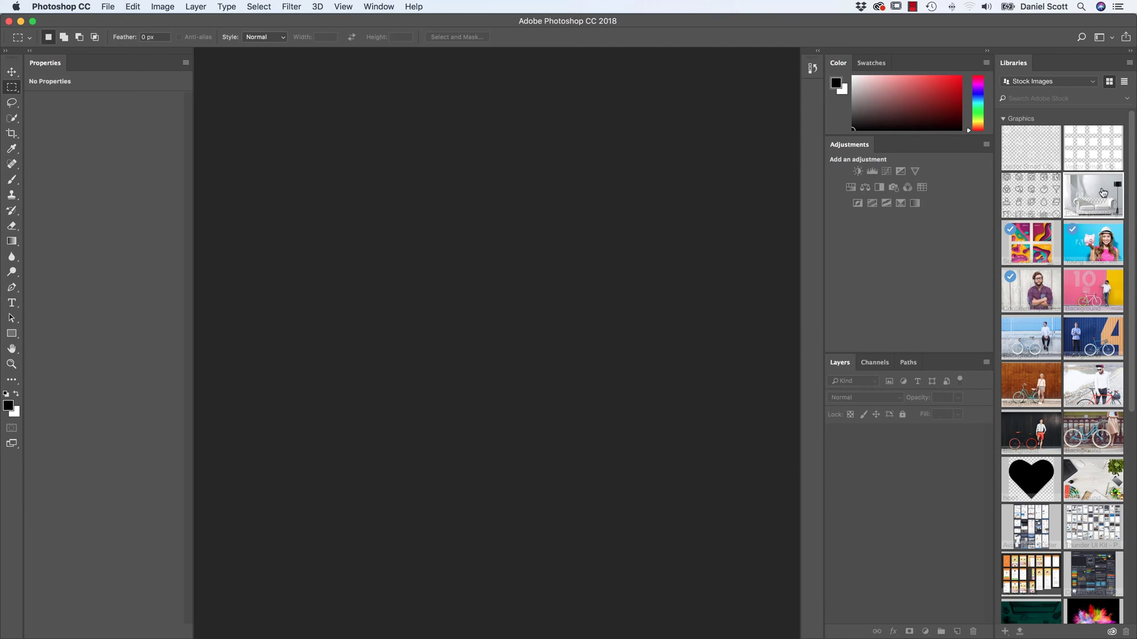
pyautogui.moveTo(849, 144); pyautogui.dragTo(551, 464)
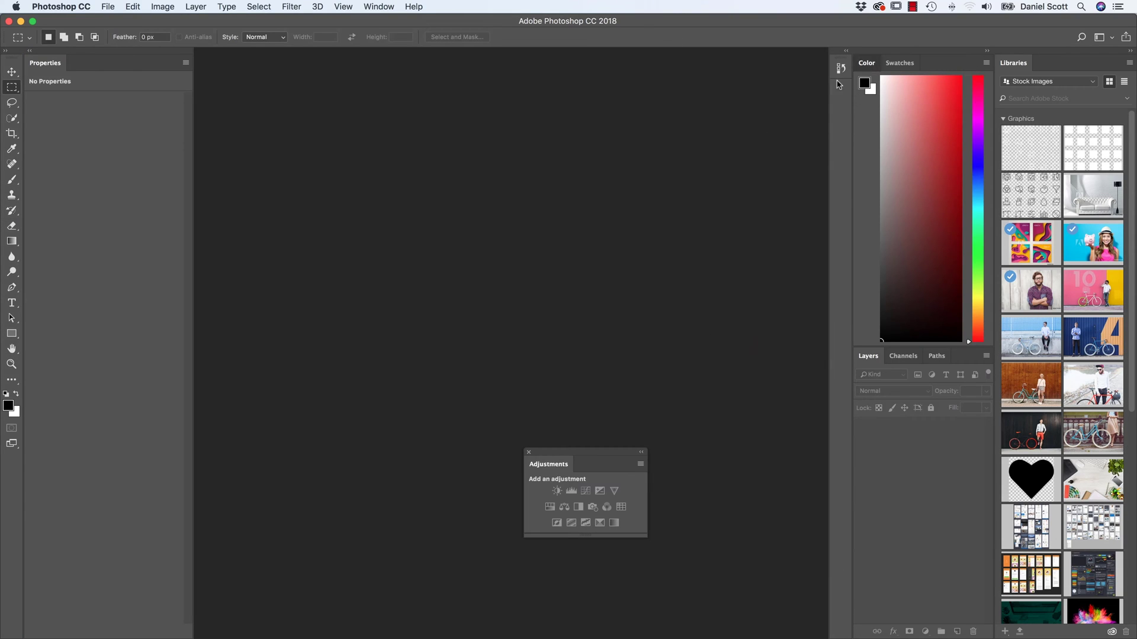
pyautogui.moveTo(866, 63); pyautogui.dragTo(636, 199)
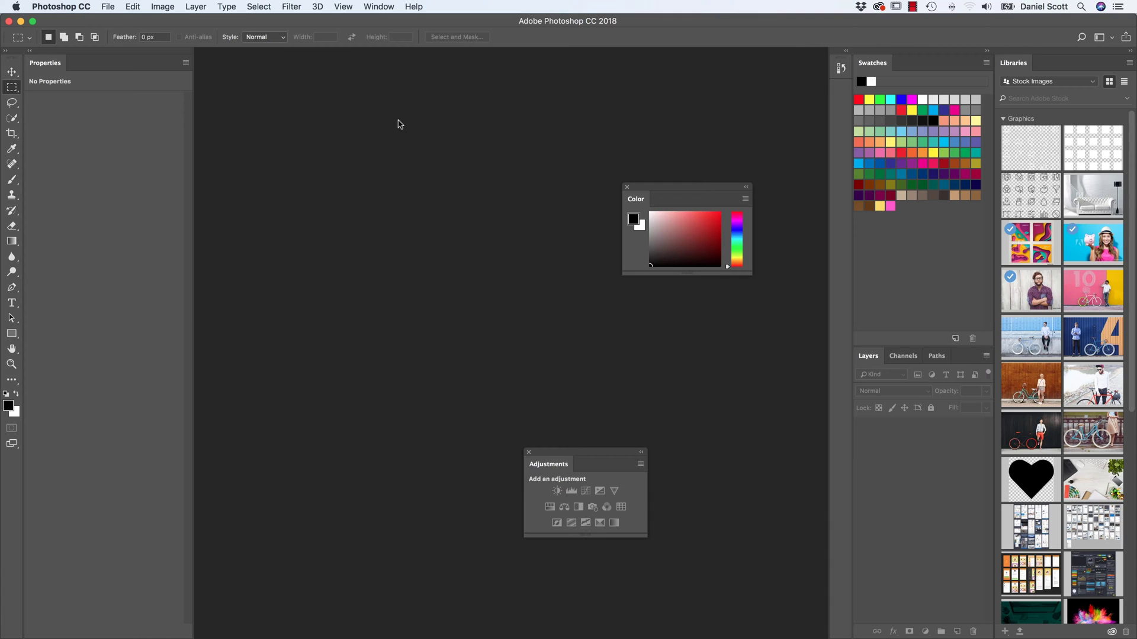
pyautogui.click(384, 8)
pyautogui.moveTo(387, 35)
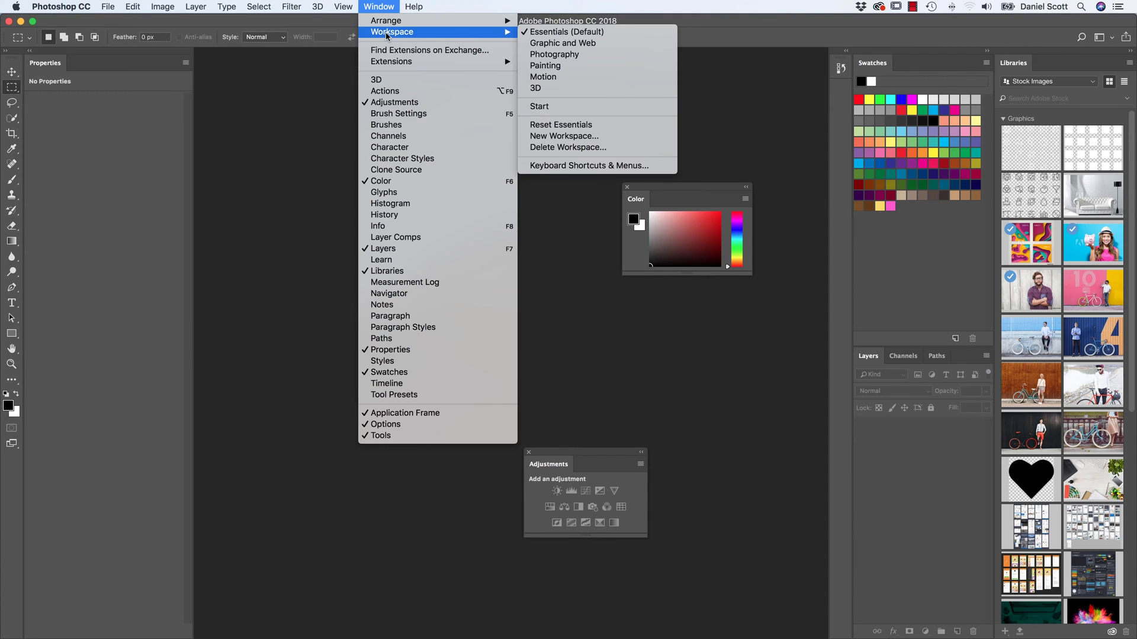
pyautogui.click(558, 127)
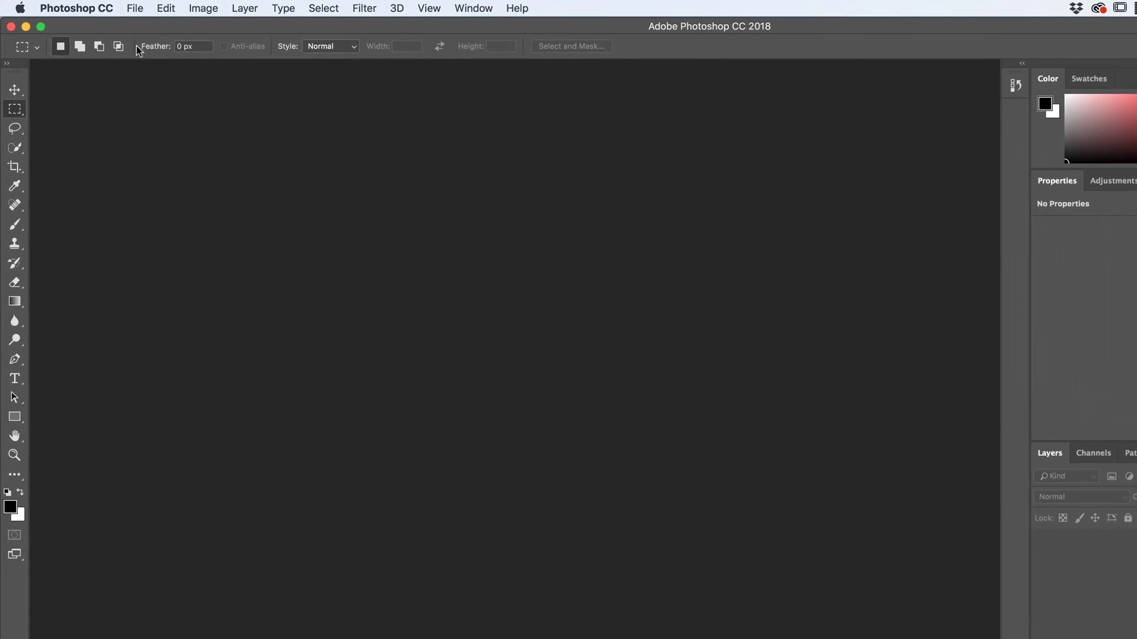
# Open the General page of Photoshop's Preferences
pyautogui.click(77, 10)
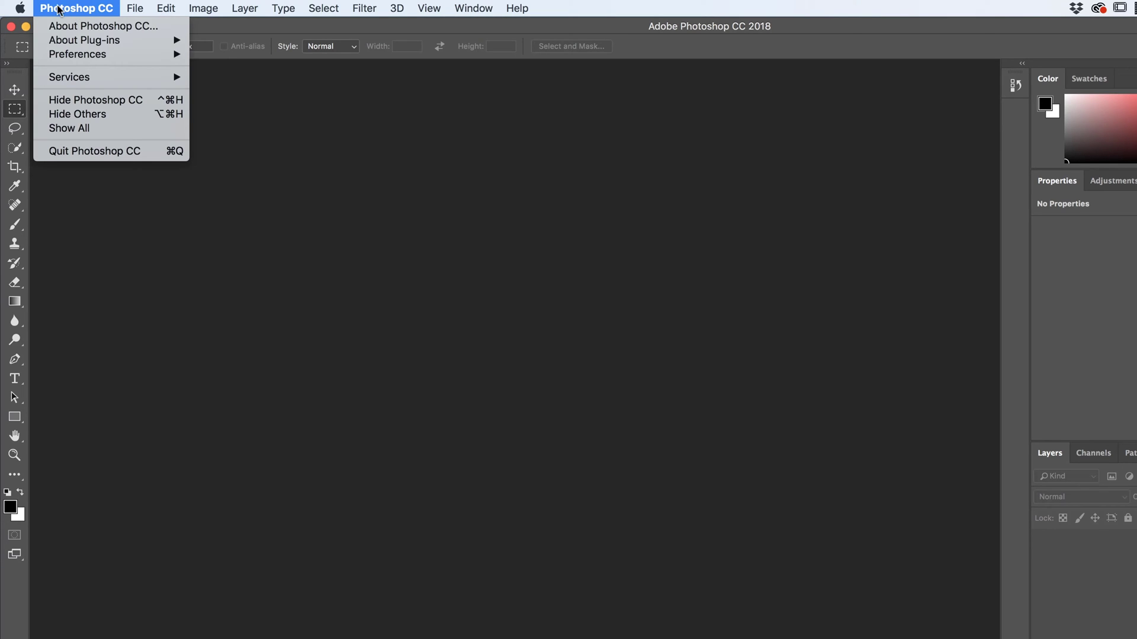
pyautogui.moveTo(131, 55)
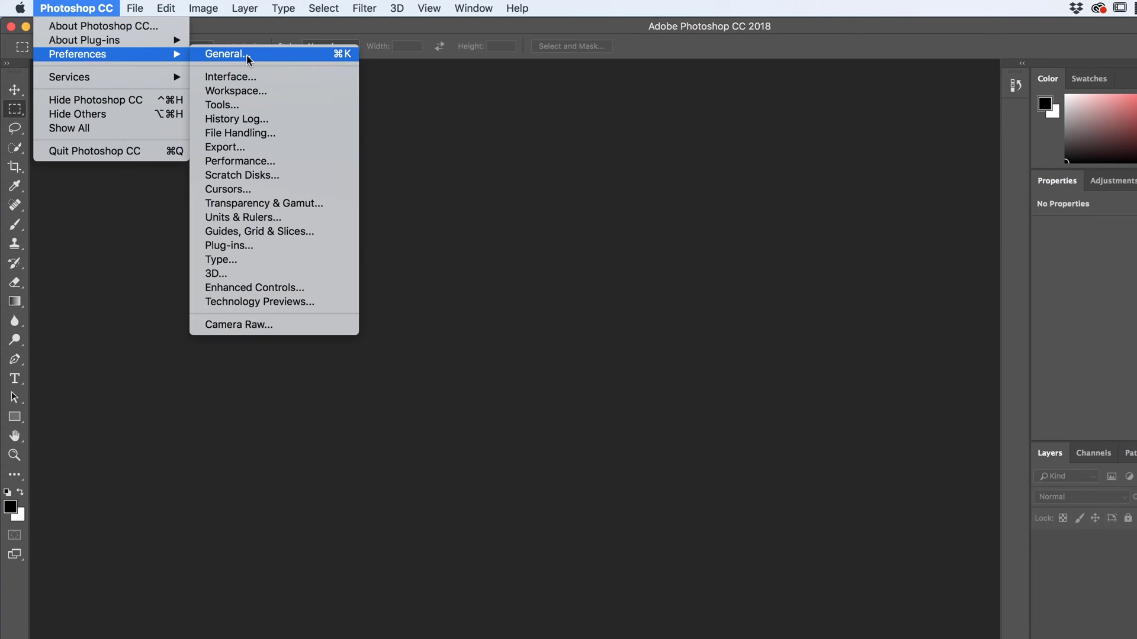
pyautogui.moveTo(166, 8)
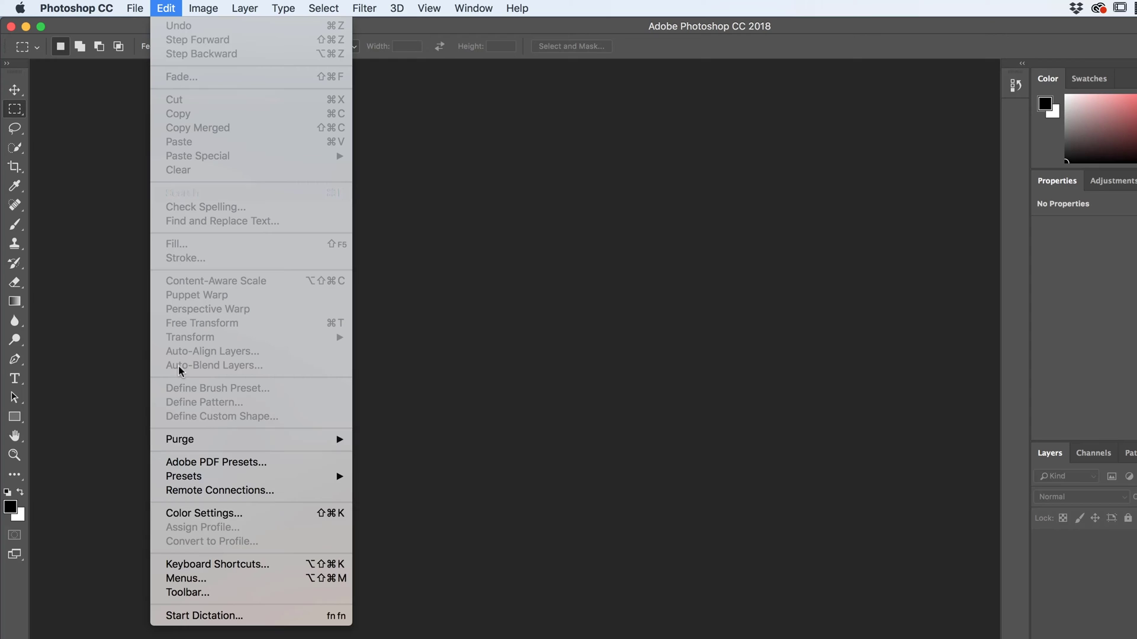
pyautogui.moveTo(72, 7)
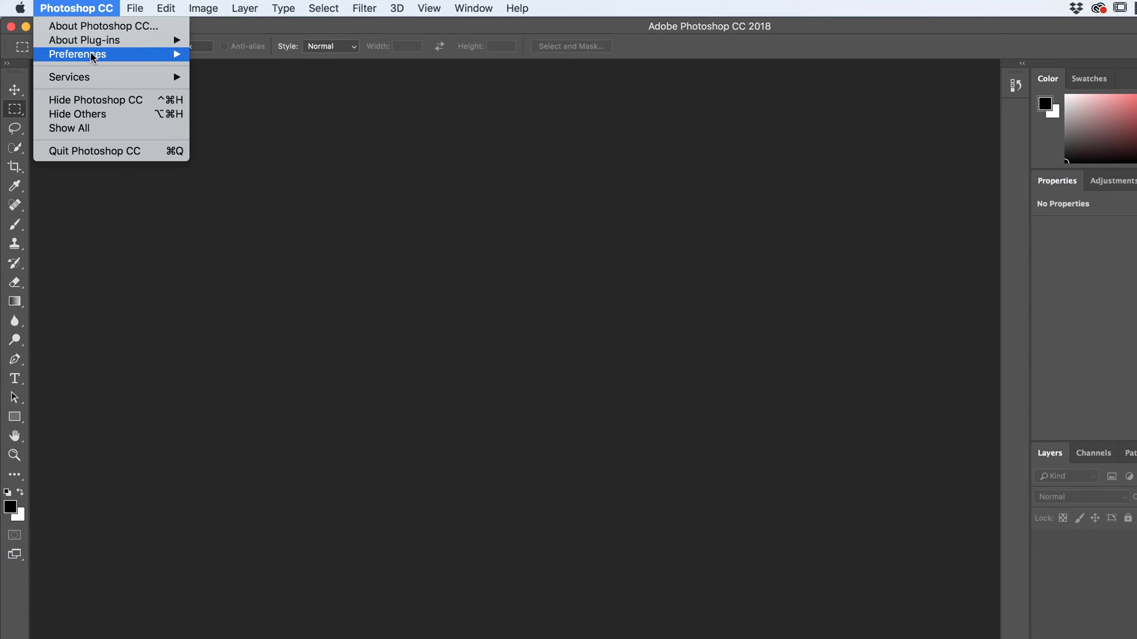
pyautogui.moveTo(92, 55)
pyautogui.click(216, 57)
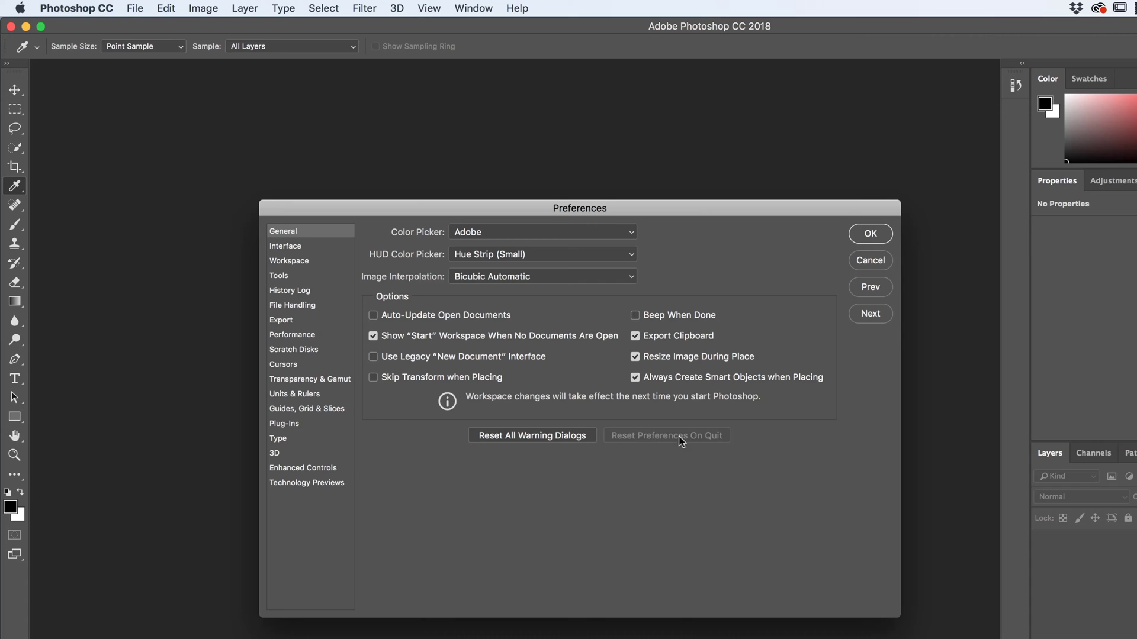
# Reset all warning dialogs and confirm with OK
pyautogui.click(533, 437)
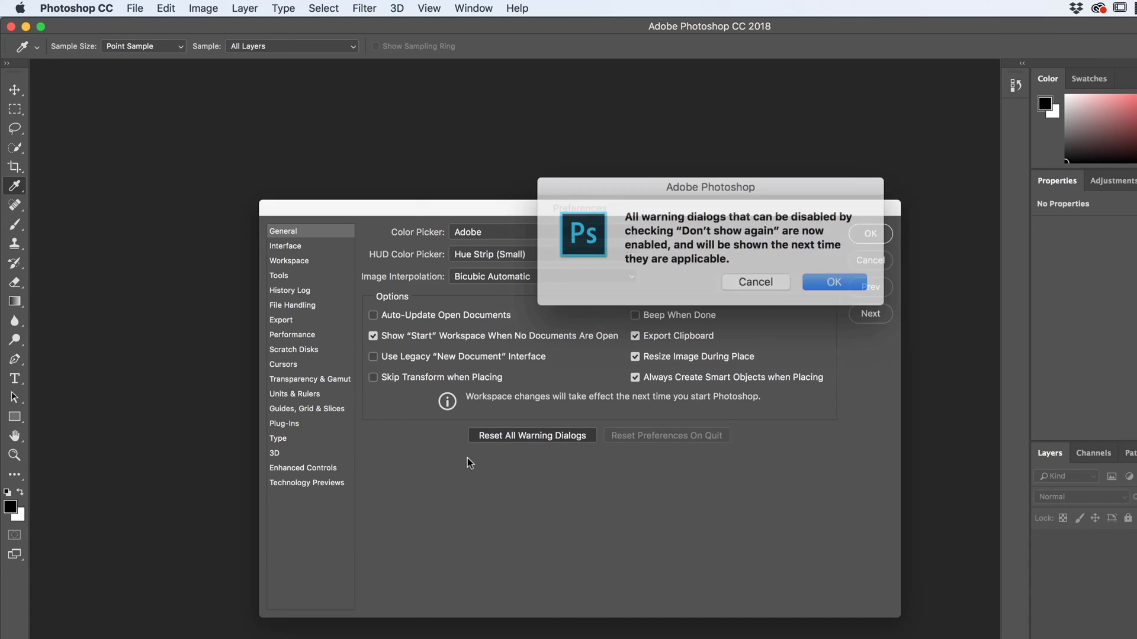
pyautogui.click(832, 284)
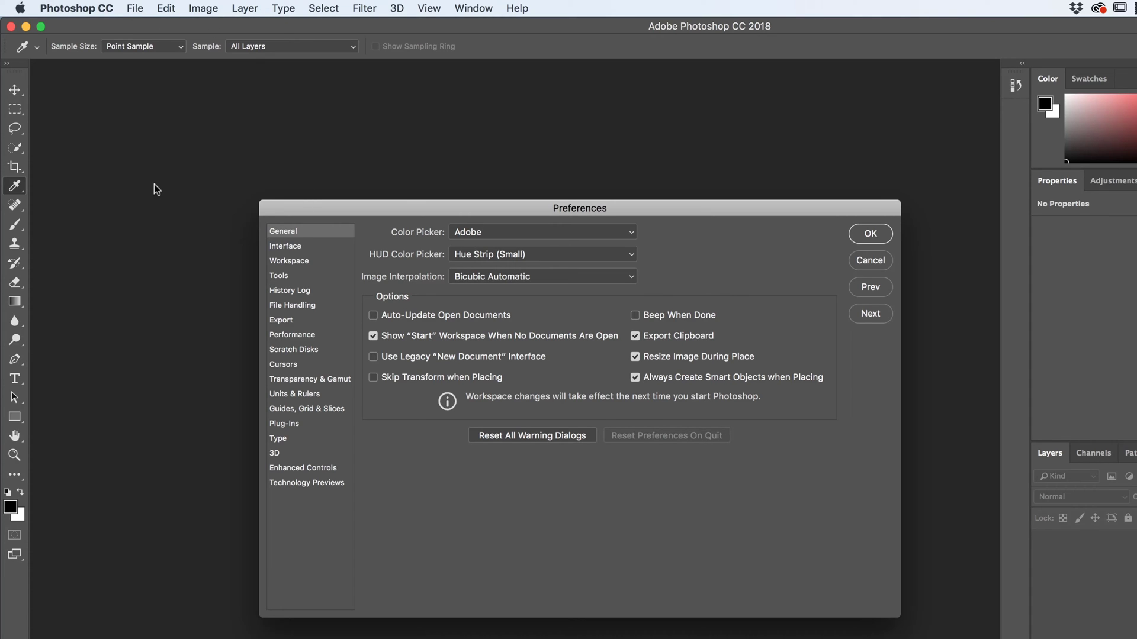
pyautogui.click(76, 8)
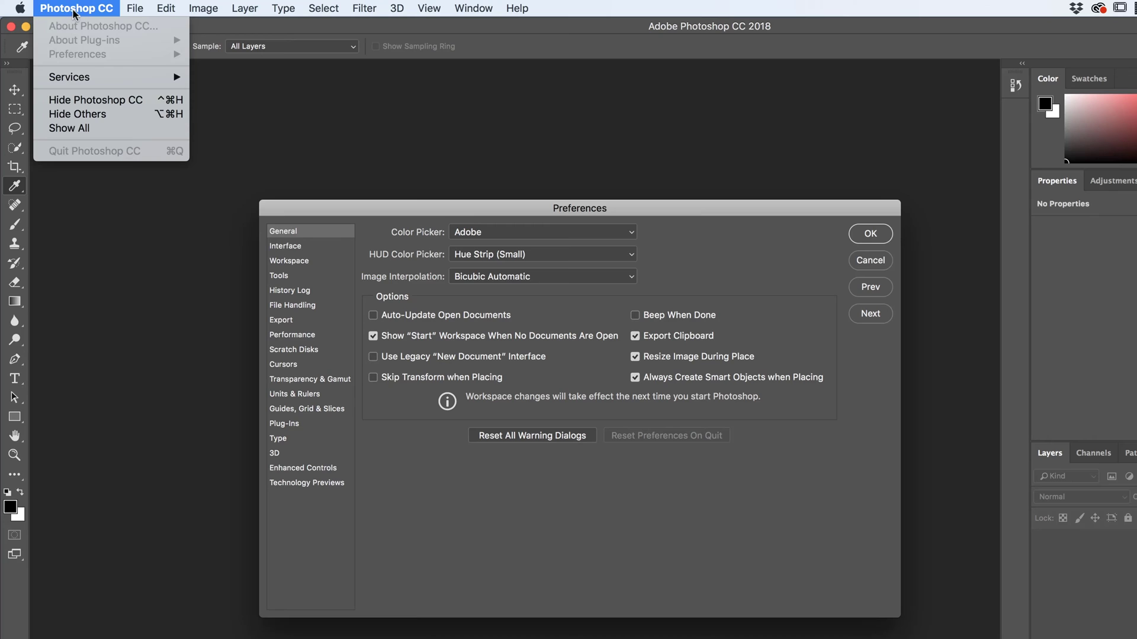
pyautogui.click(690, 518)
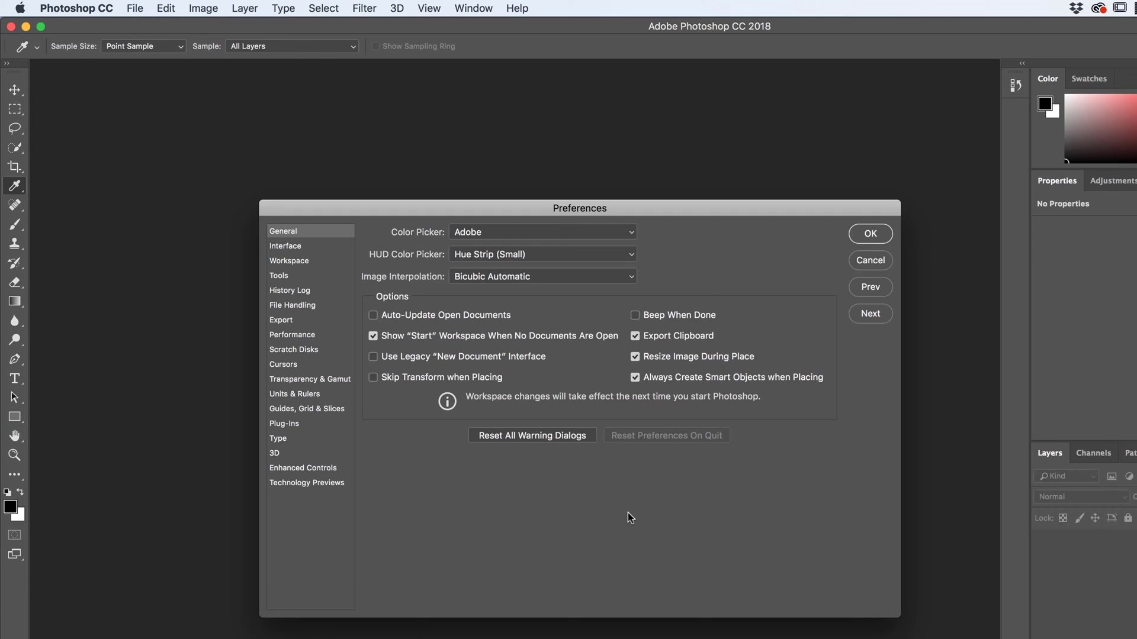
# Close the Preferences dialog with Escape, then check the Help menu and dismiss it
pyautogui.press('Escape')
pyautogui.press('m')
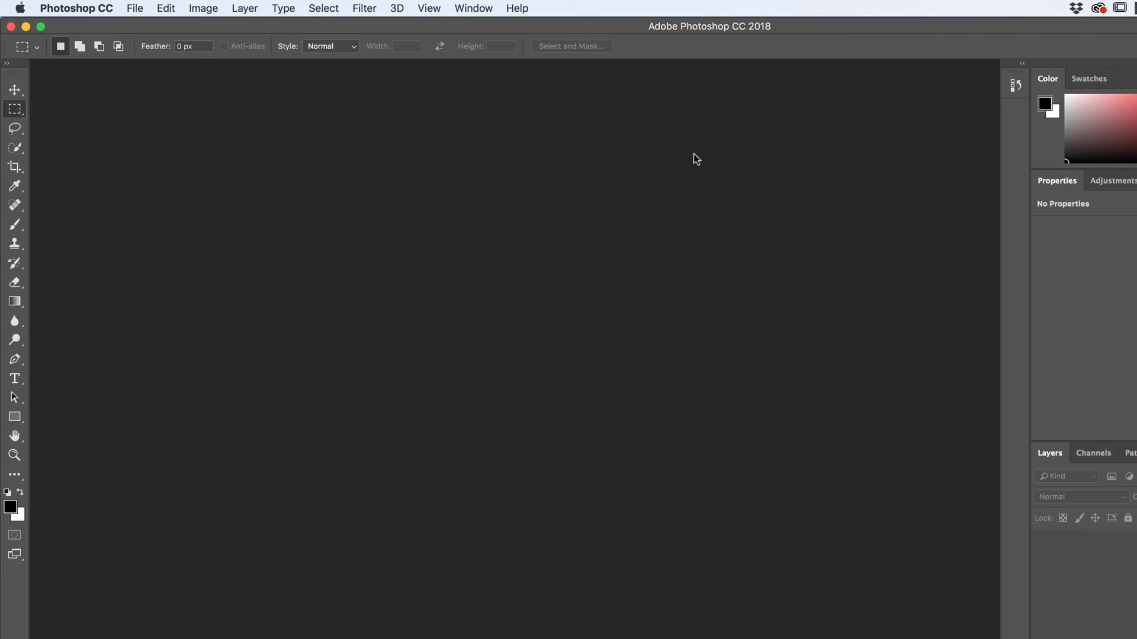
pyautogui.click(518, 9)
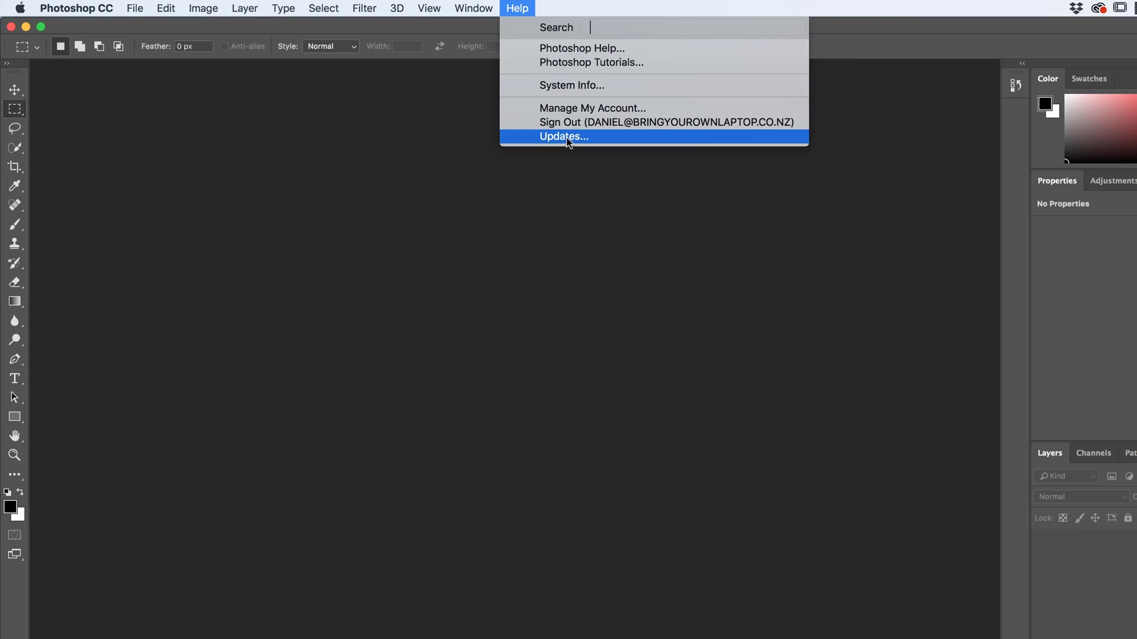
pyautogui.click(403, 182)
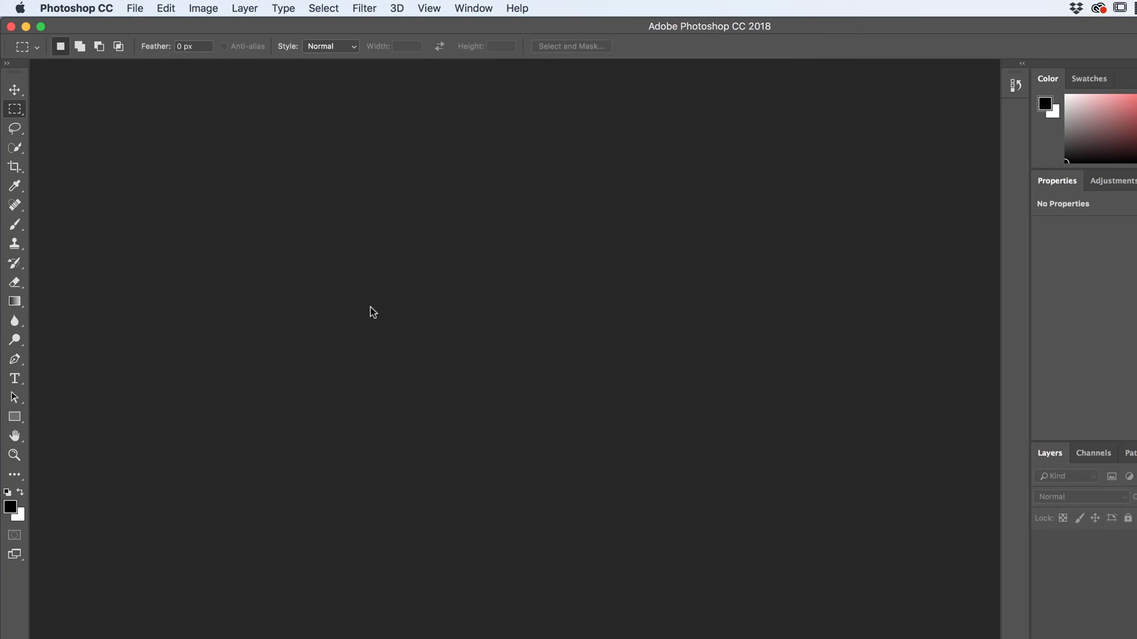
pyautogui.click(396, 7)
pyautogui.click(262, 68)
pyautogui.click(363, 8)
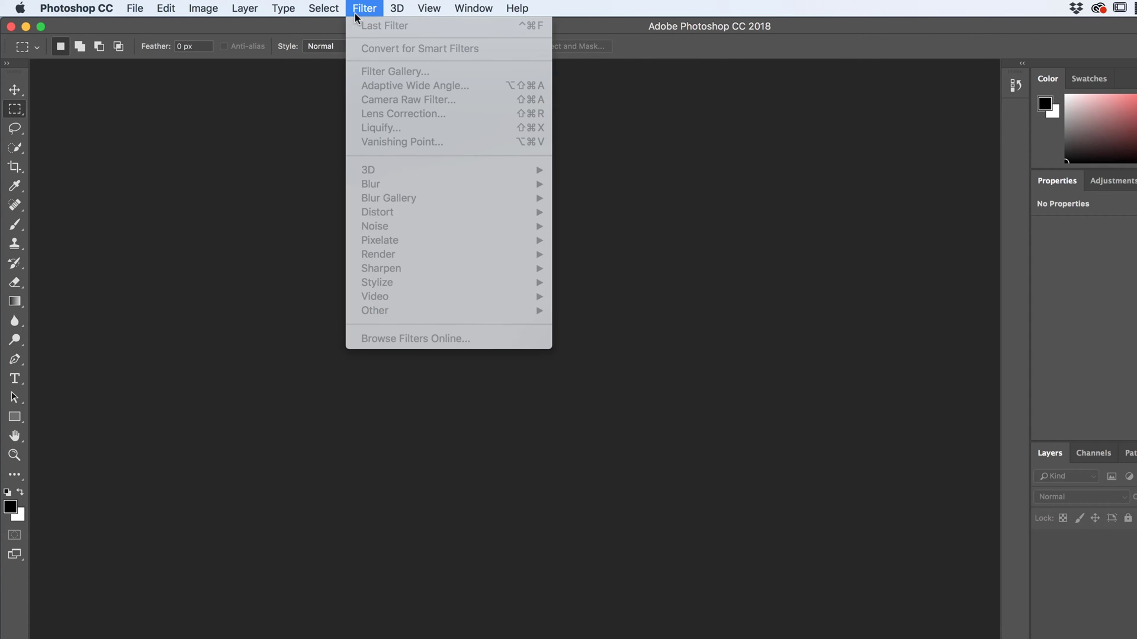
pyautogui.click(709, 255)
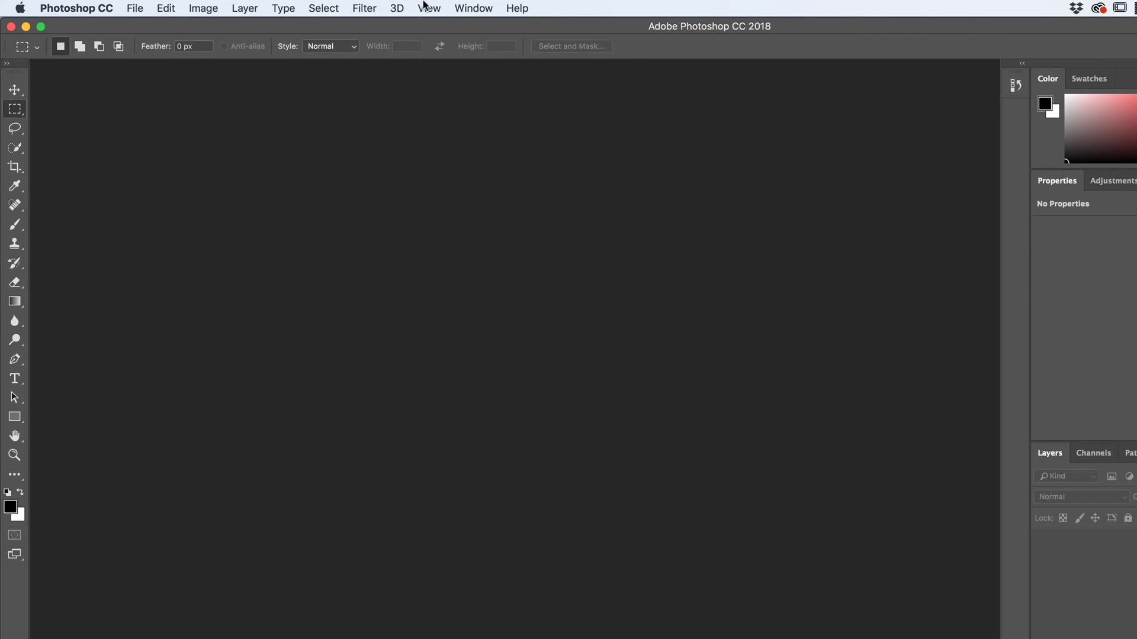
pyautogui.click(396, 9)
pyautogui.click(397, 8)
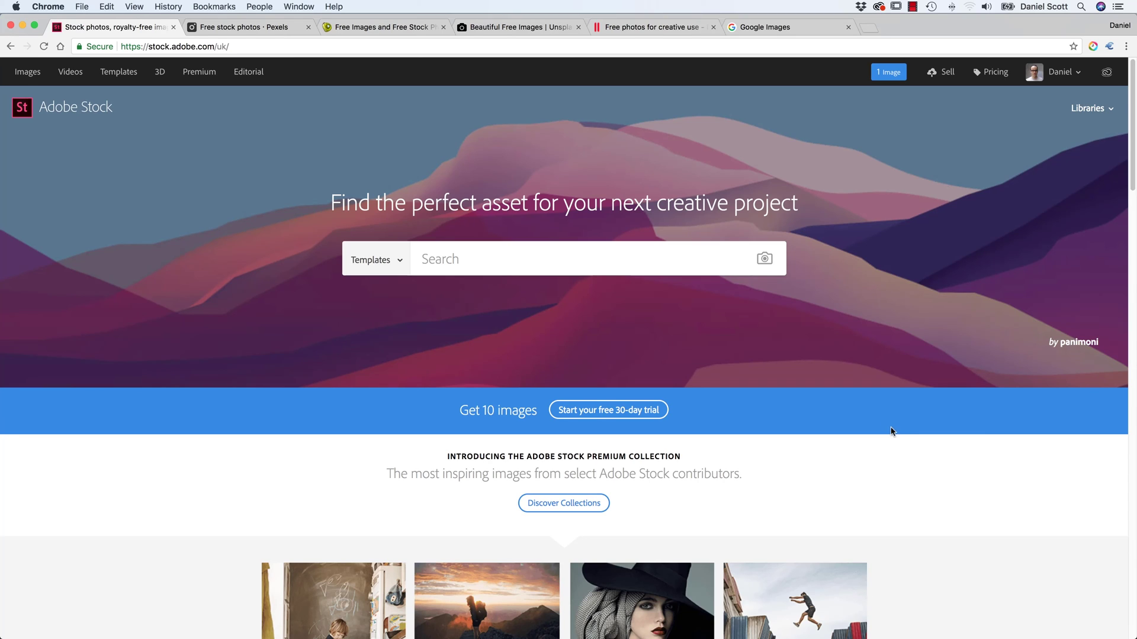
# Browse the Pexels photo grid, then move on to the FreeImages site
pyautogui.click(263, 33)
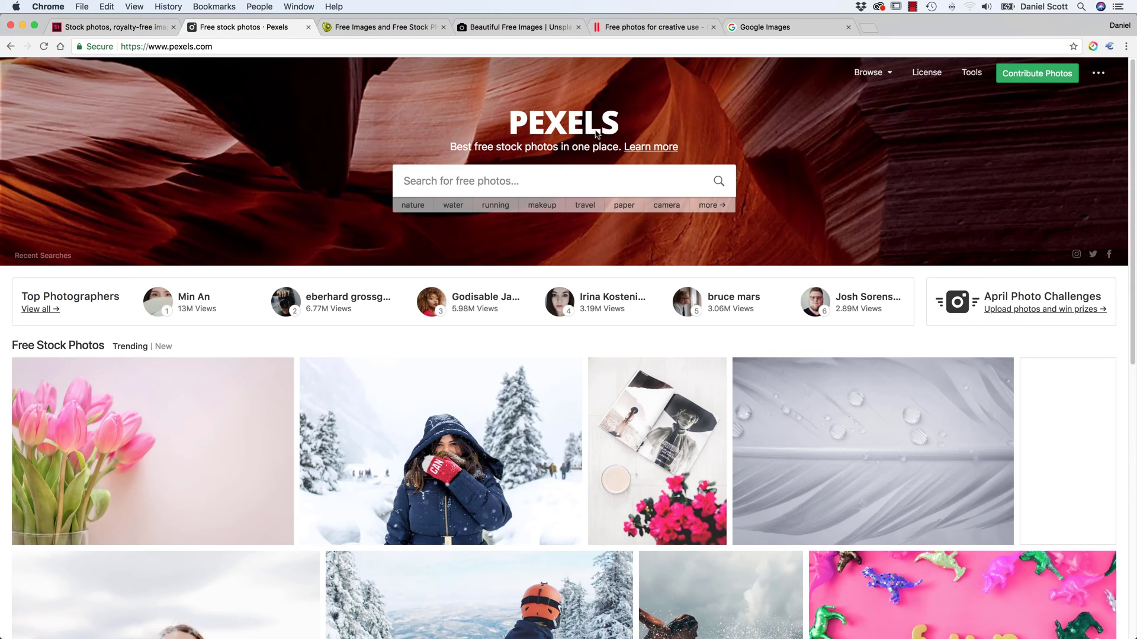
pyautogui.scroll(-5, 298, 297)
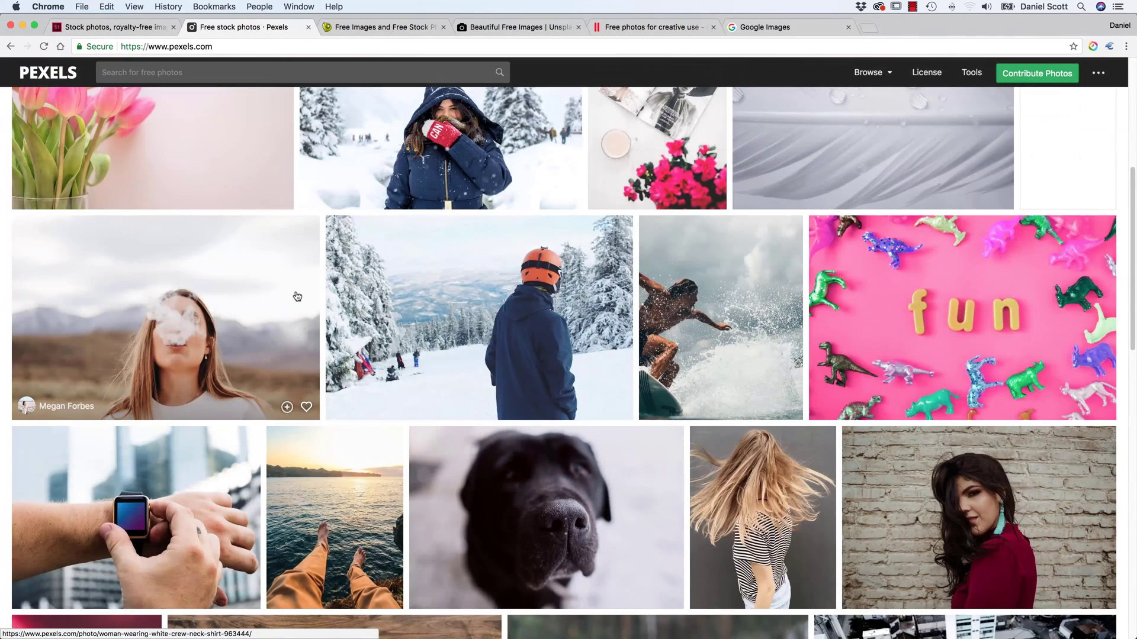
pyautogui.scroll(-4, 294, 223)
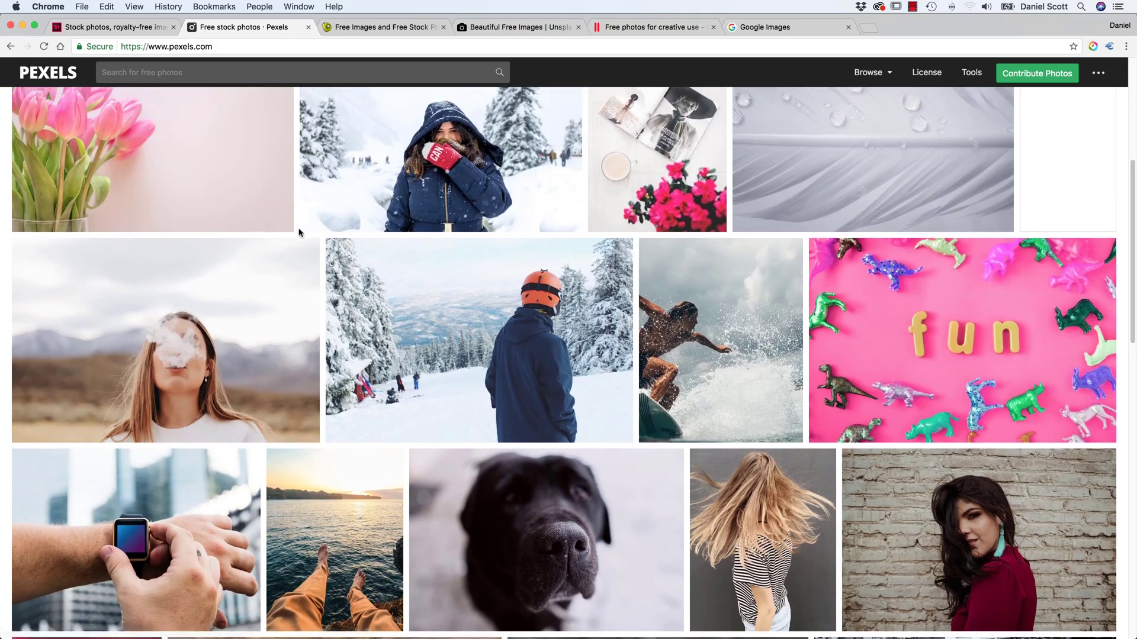
pyautogui.scroll(-3, 294, 243)
pyautogui.scroll(13, 295, 243)
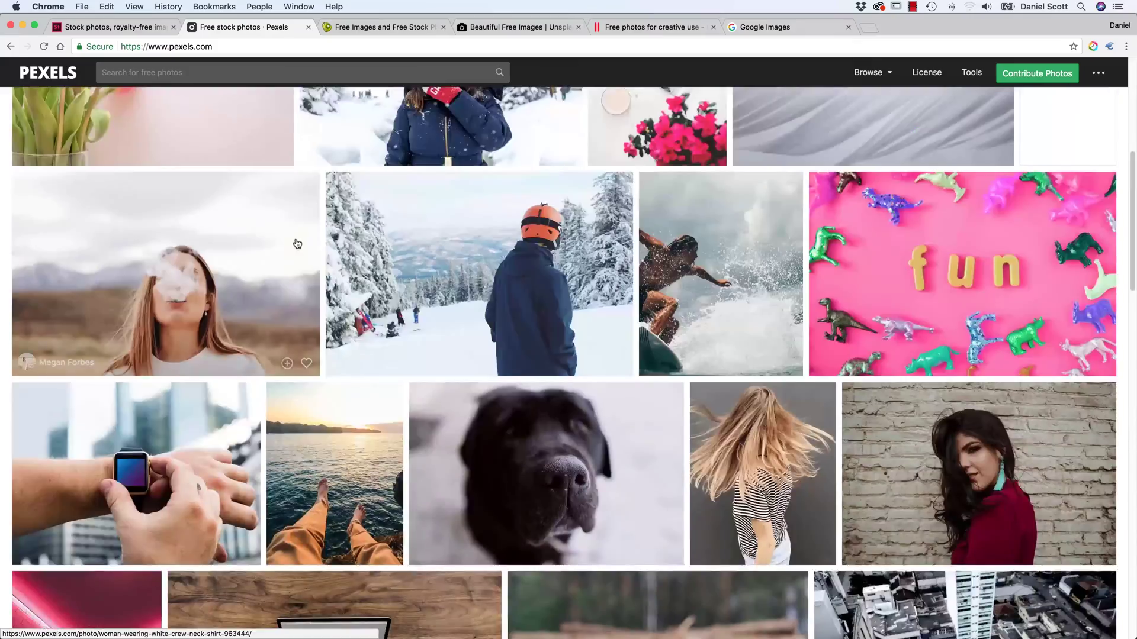
pyautogui.click(388, 27)
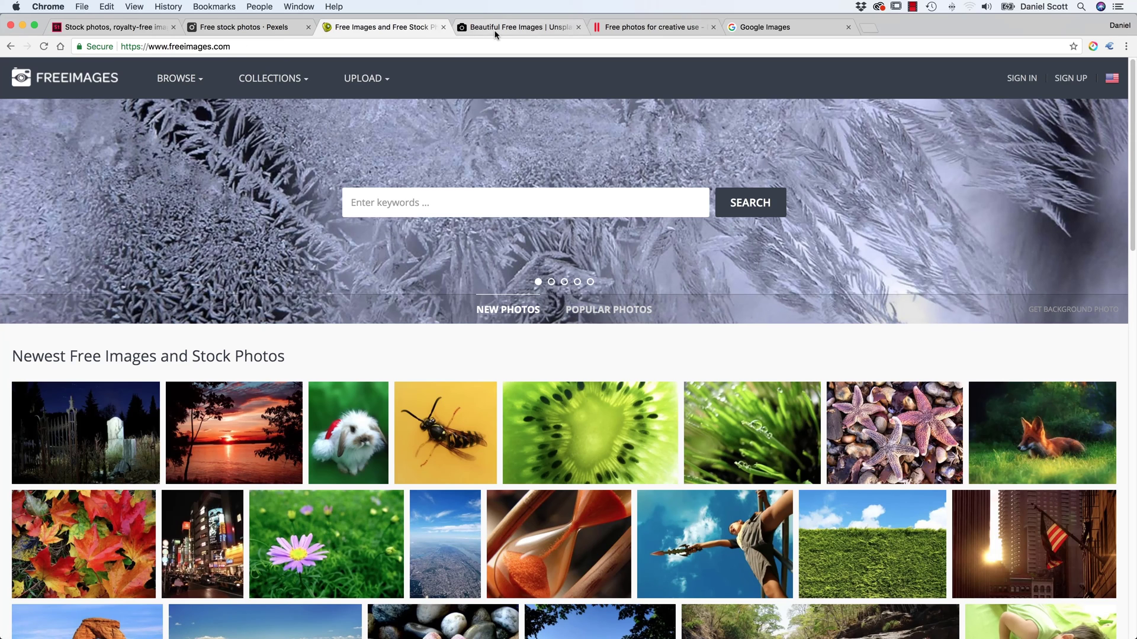
# Scroll through Unsplash photos, then go to the Death to the Stock Photo sign-up page
pyautogui.click(509, 27)
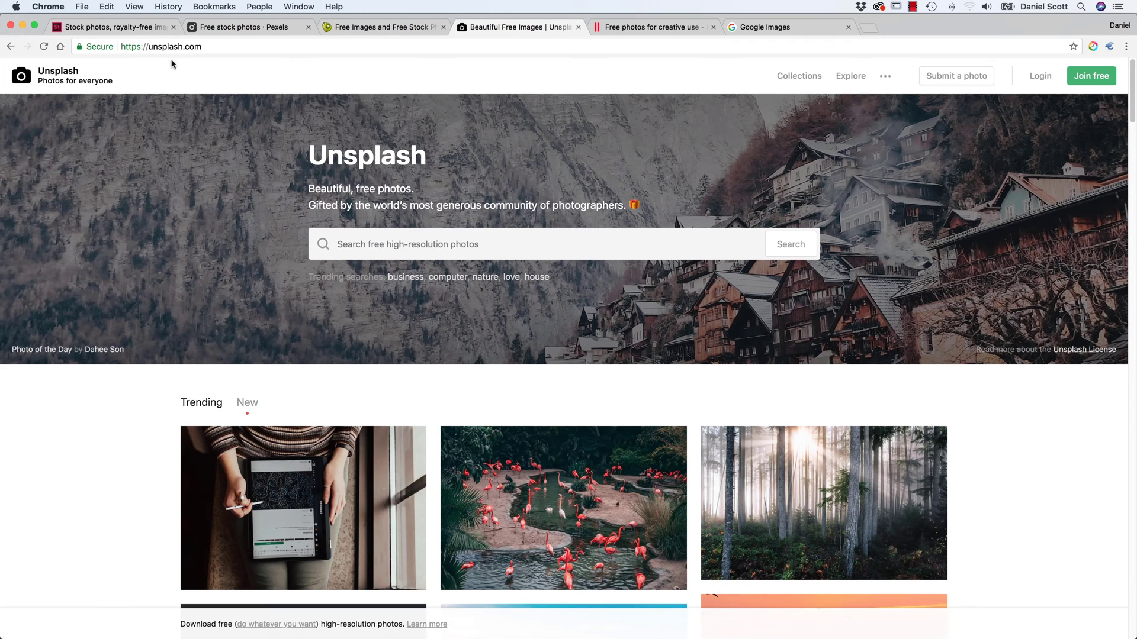
pyautogui.scroll(-10, 263, 170)
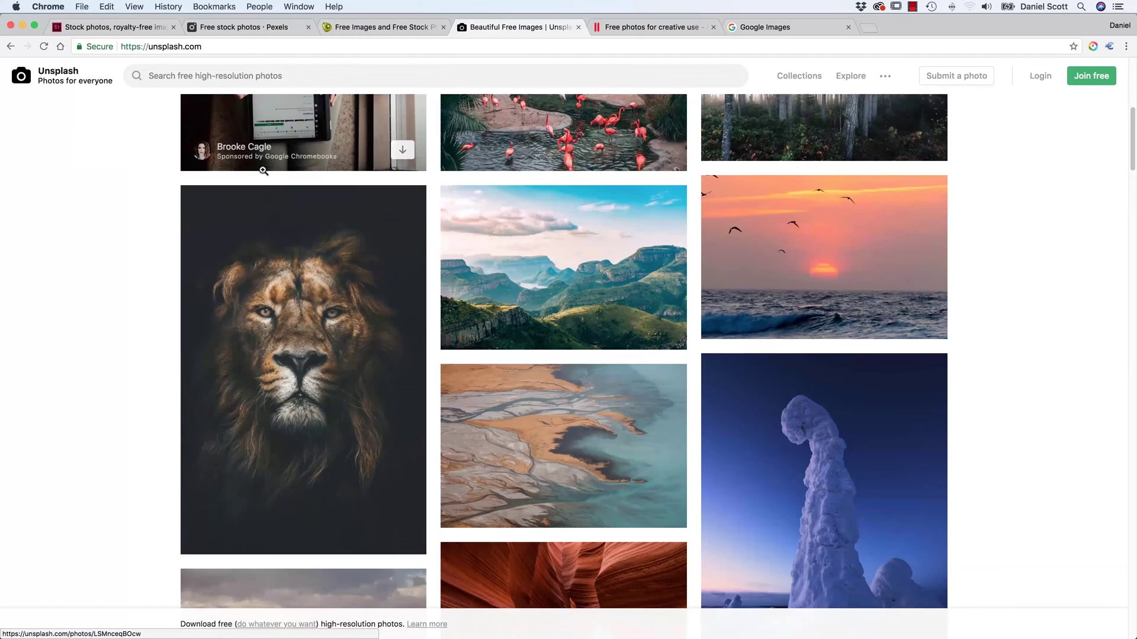
pyautogui.scroll(-5, 263, 169)
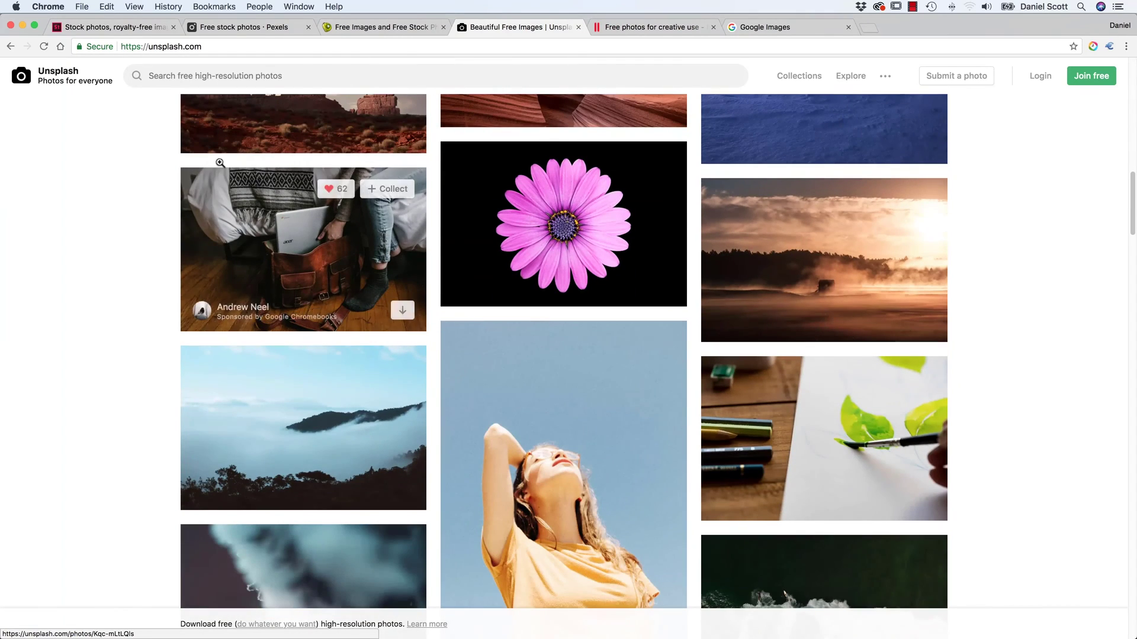
pyautogui.click(629, 26)
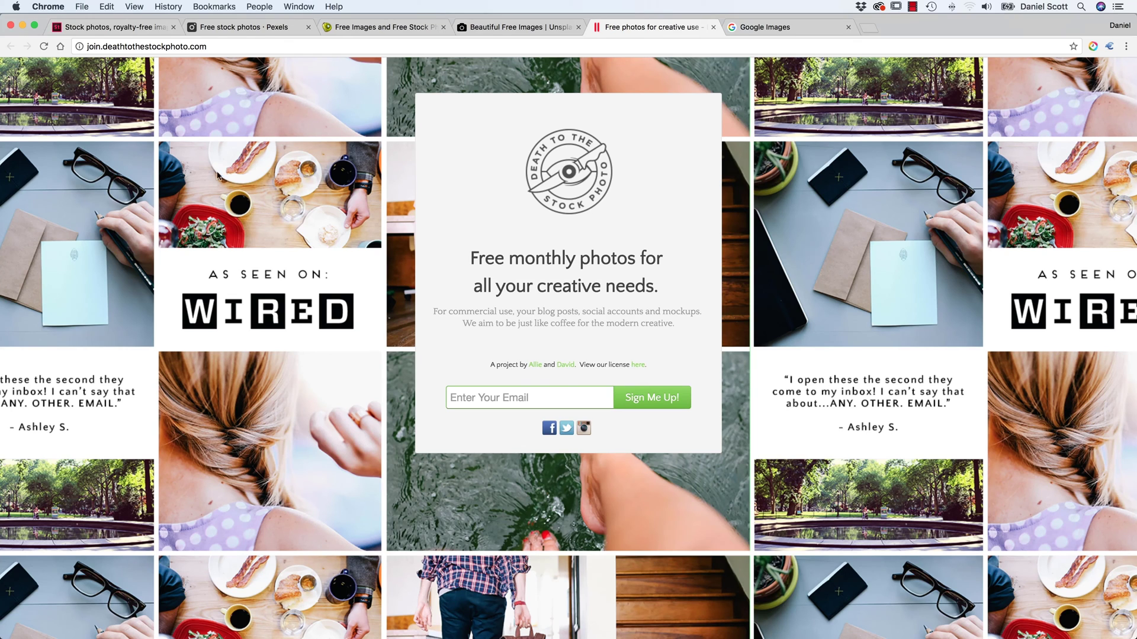
# Search Google Images for 'shoe'
pyautogui.click(797, 31)
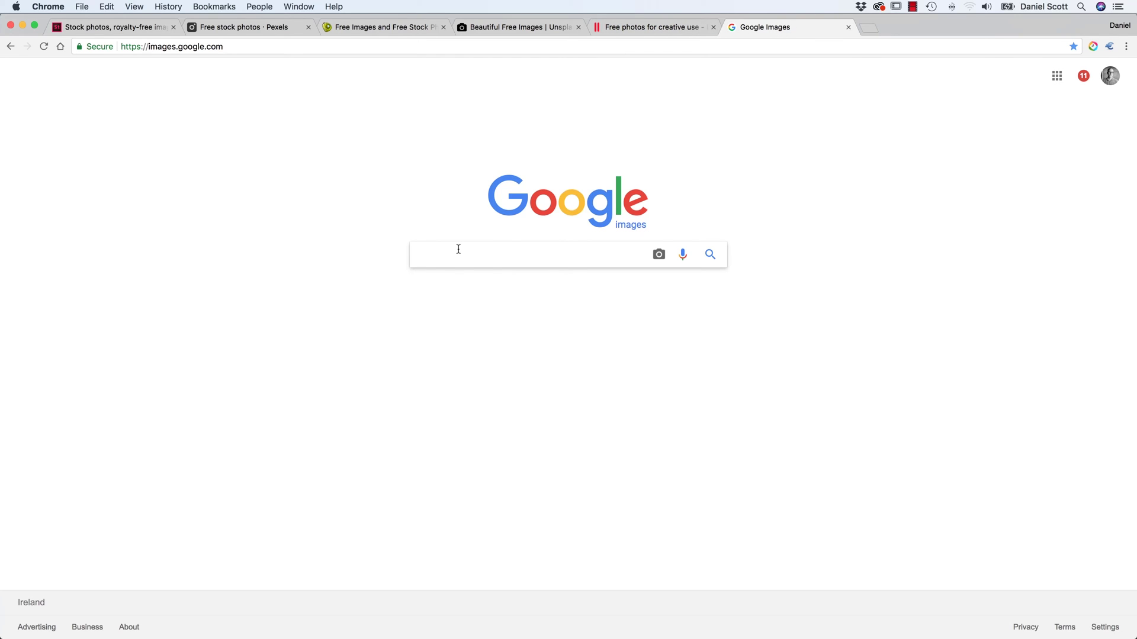
pyautogui.write('shoe')
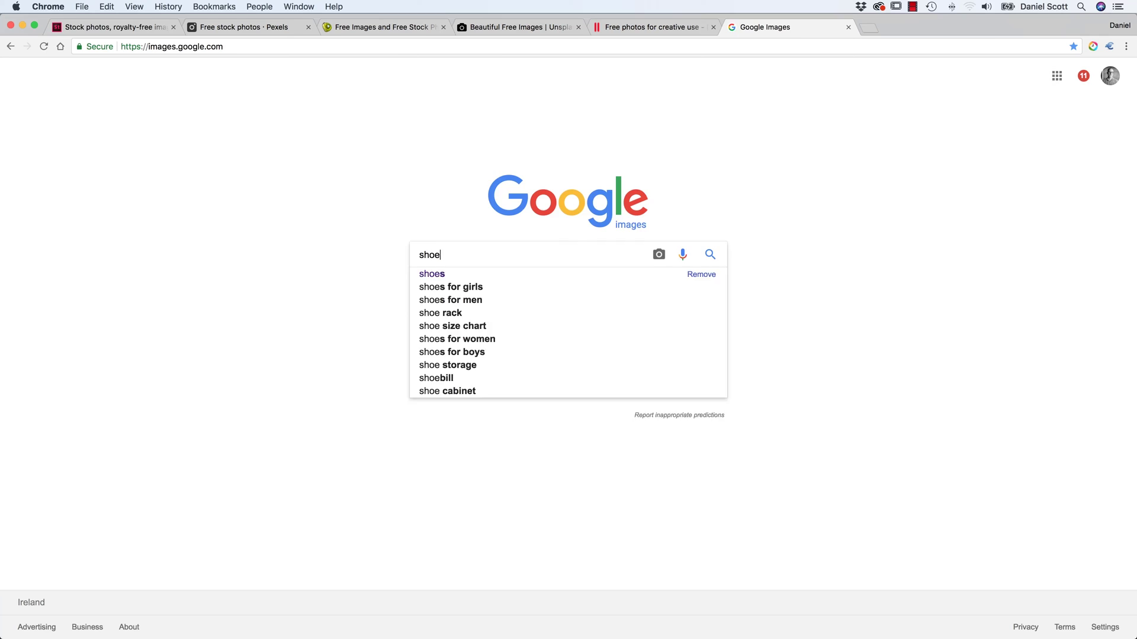
pyautogui.press('Return')
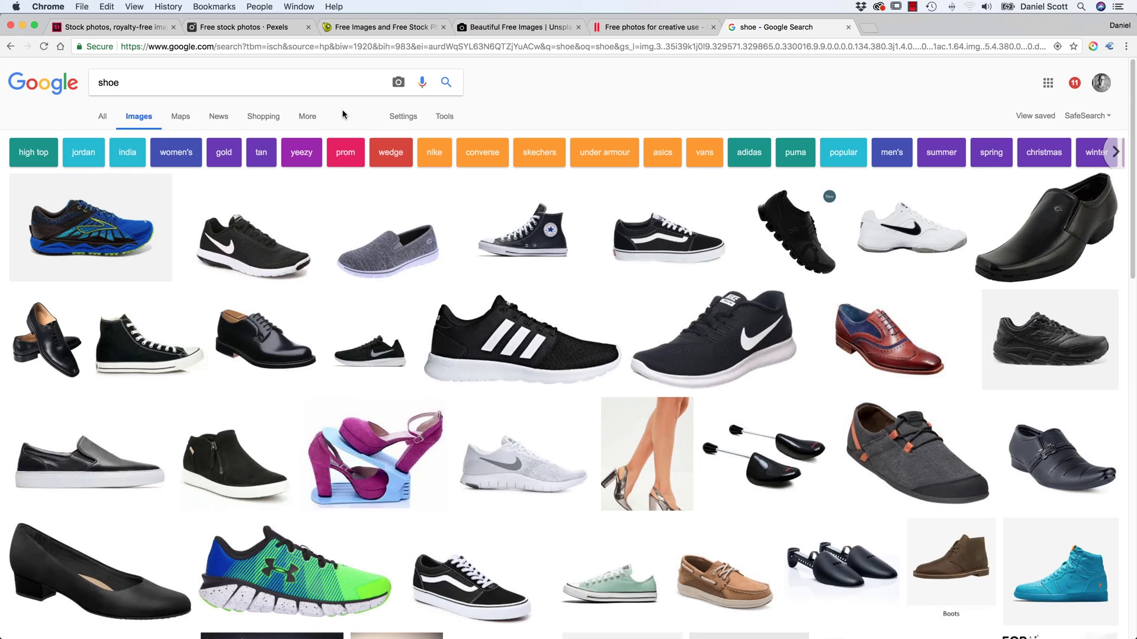
# Filter the results to Large size and Labeled for reuse with modification
pyautogui.click(444, 118)
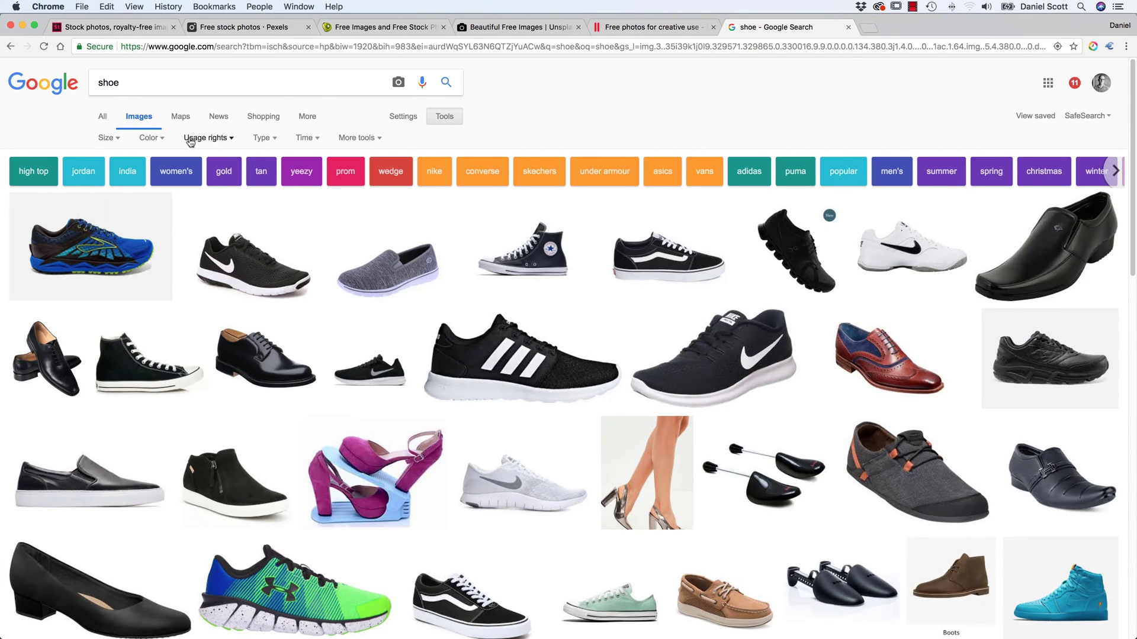
pyautogui.click(107, 138)
pyautogui.click(110, 173)
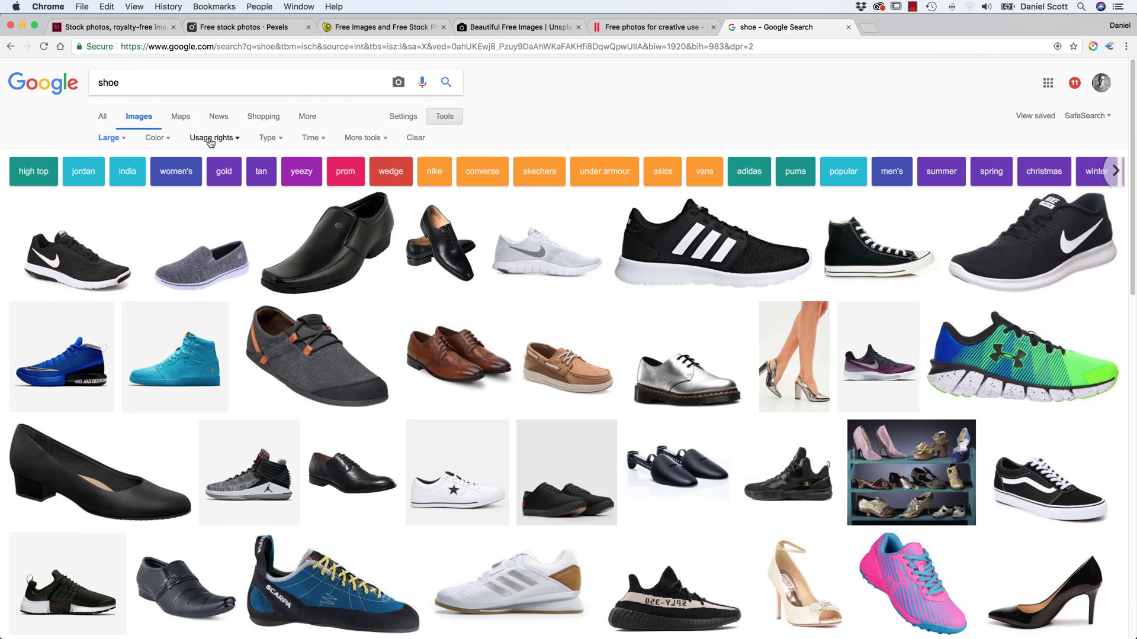
pyautogui.click(211, 139)
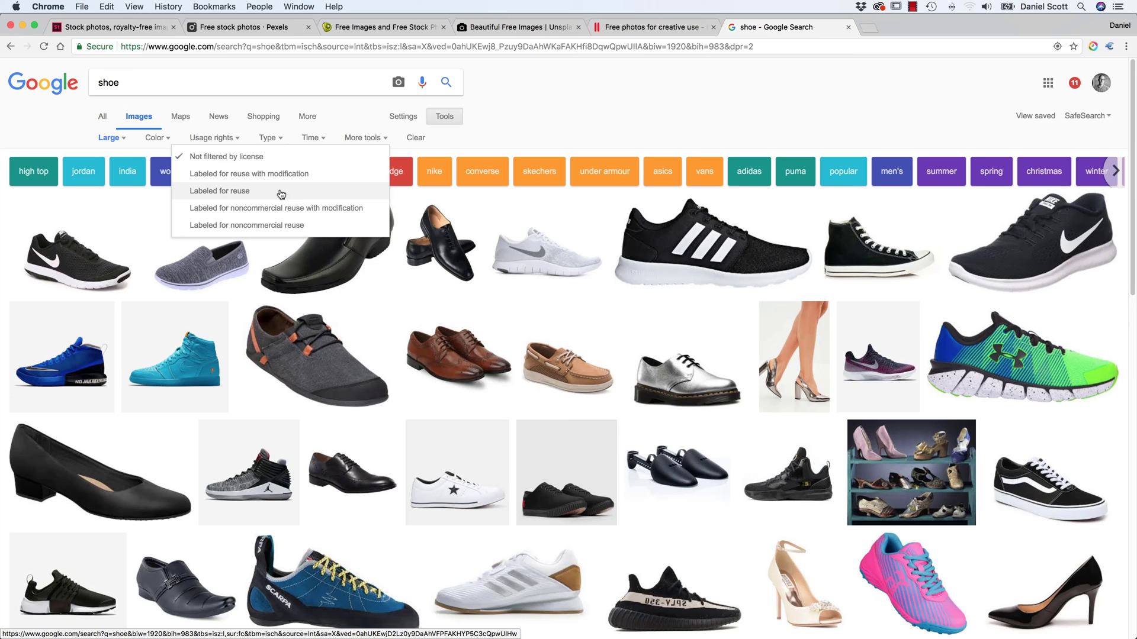
pyautogui.click(249, 174)
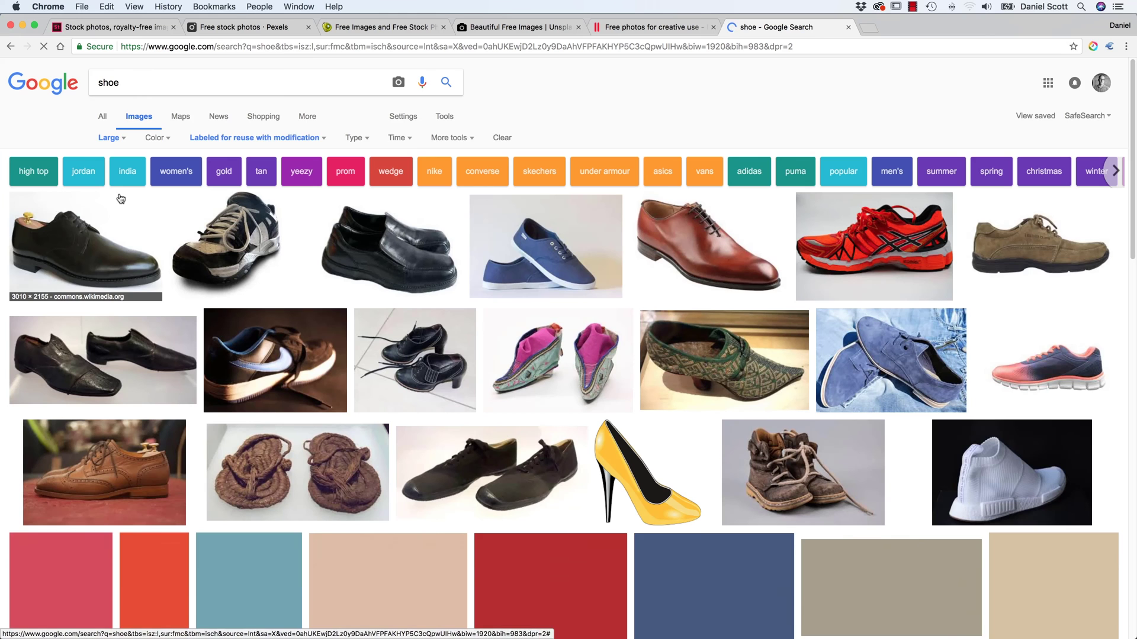
pyautogui.scroll(-12, 604, 328)
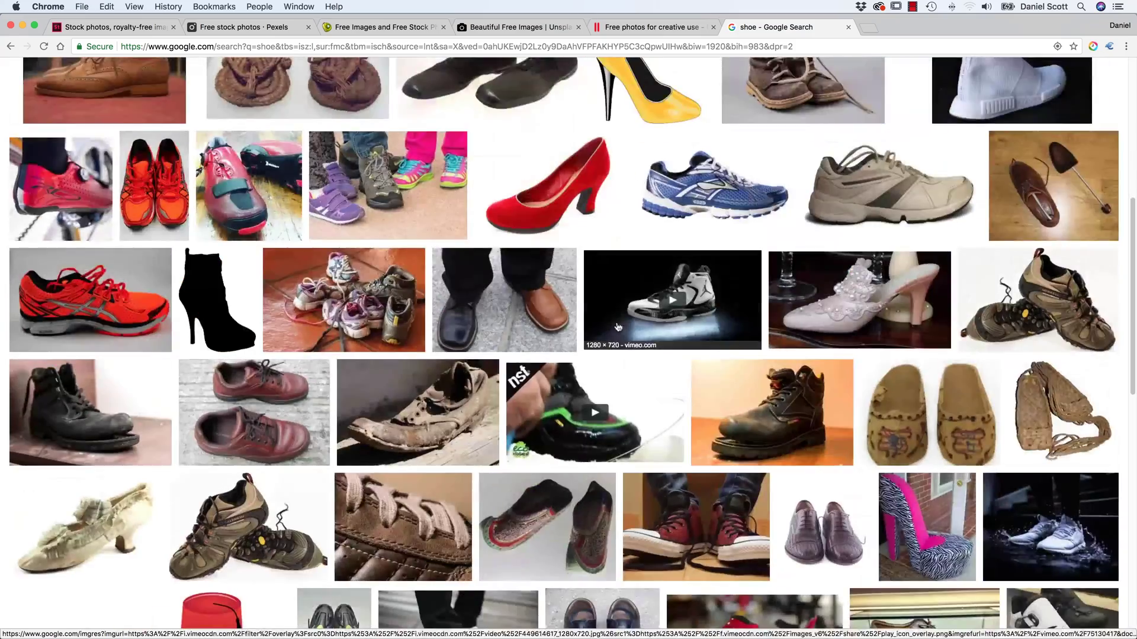
pyautogui.scroll(1, 592, 326)
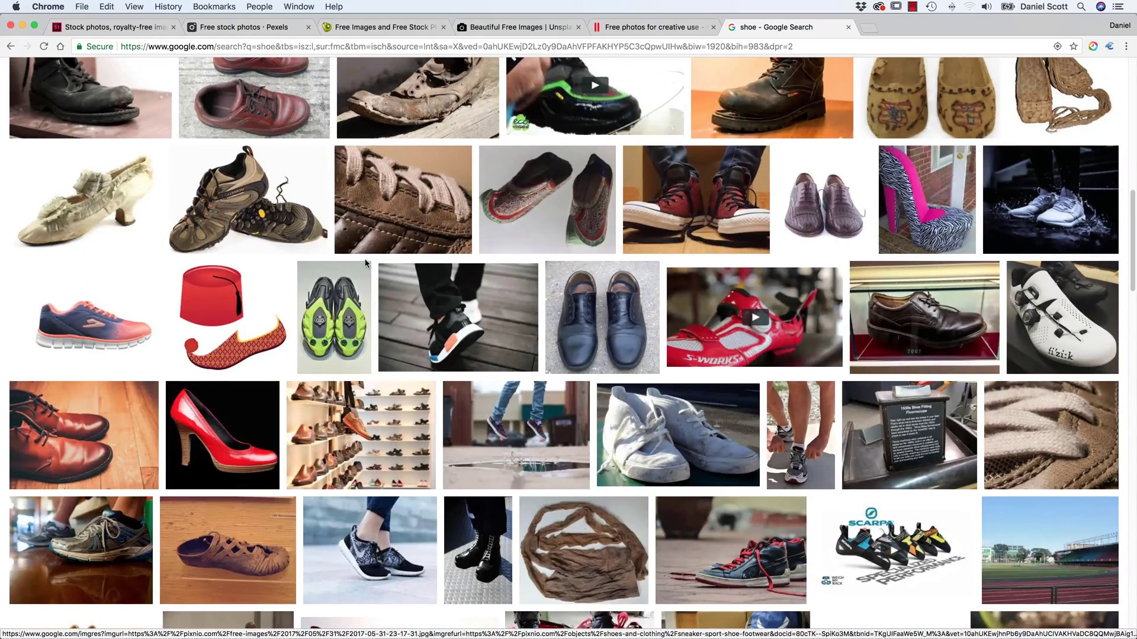
pyautogui.scroll(13, 365, 263)
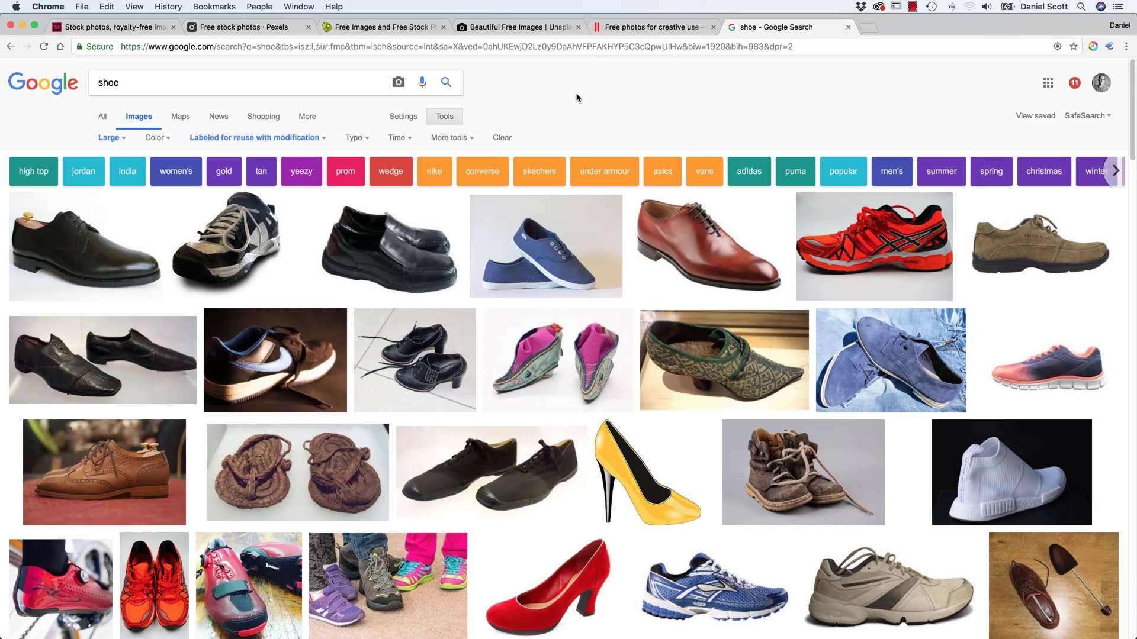
# Return to the Adobe Stock homepage tab
pyautogui.click(124, 30)
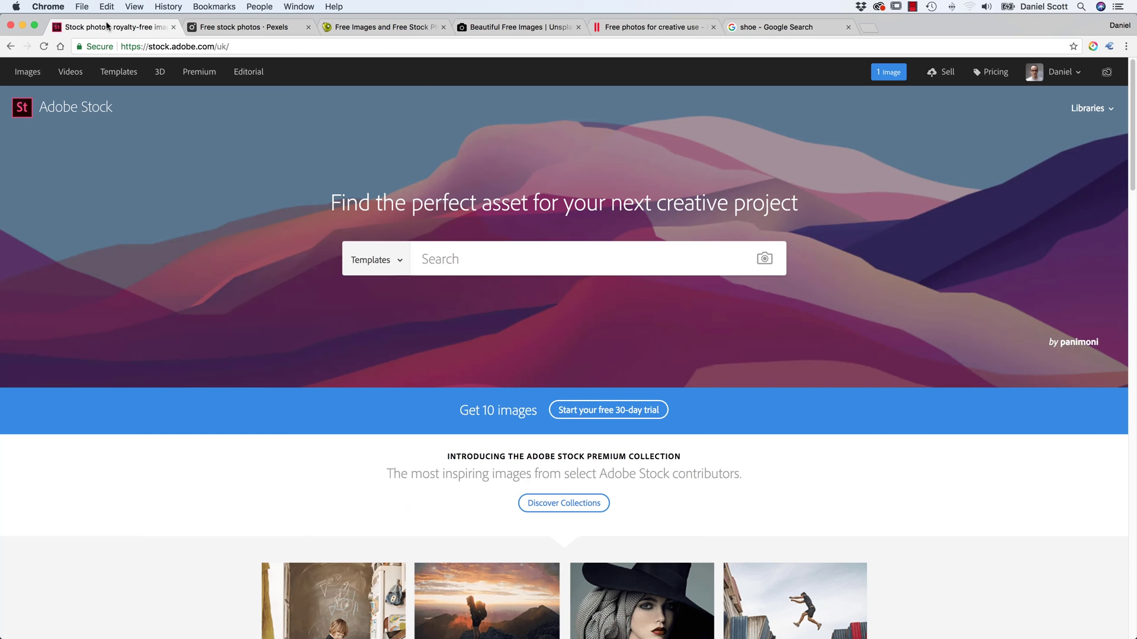